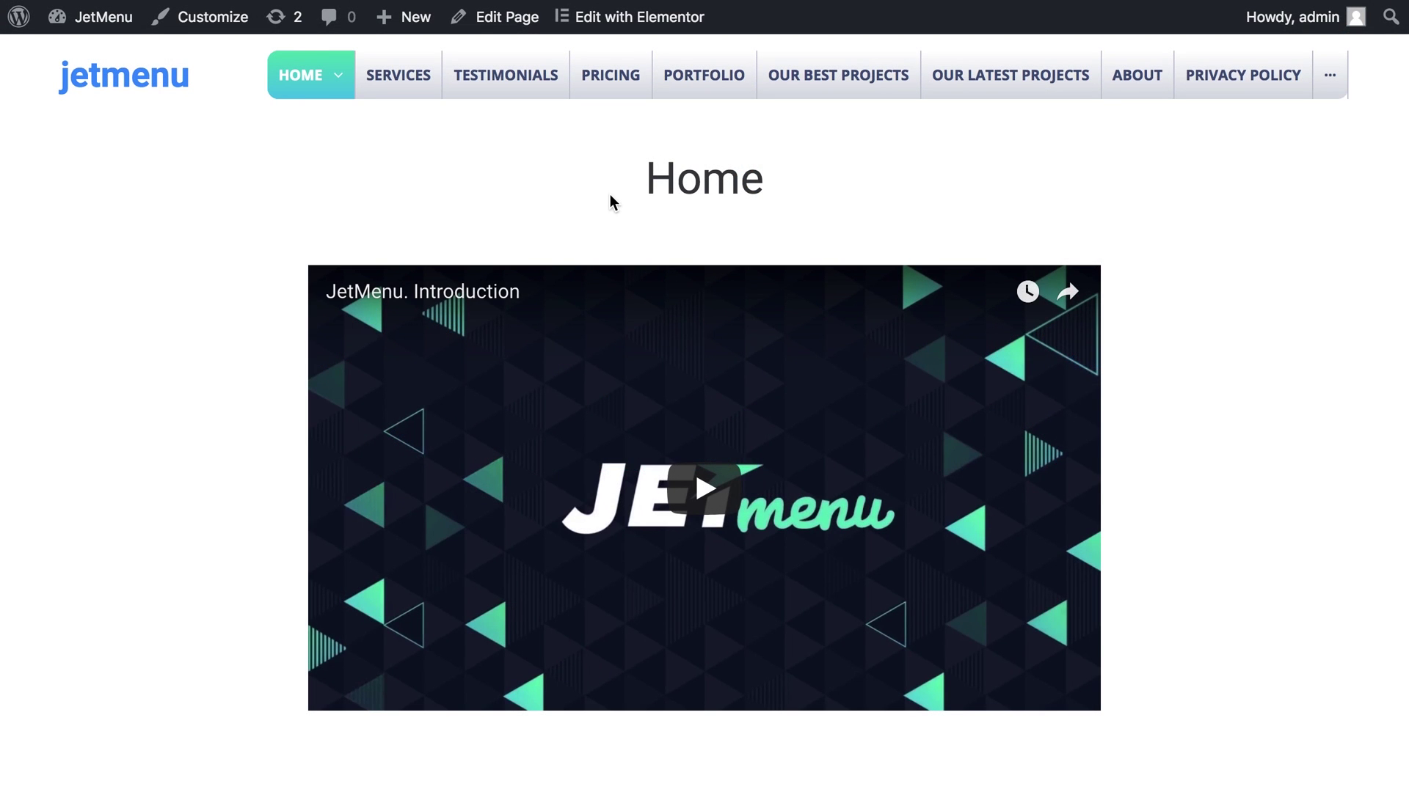
Preview the four-column custom-menu mega menu under Home on the live site
mouse_move(341, 93)
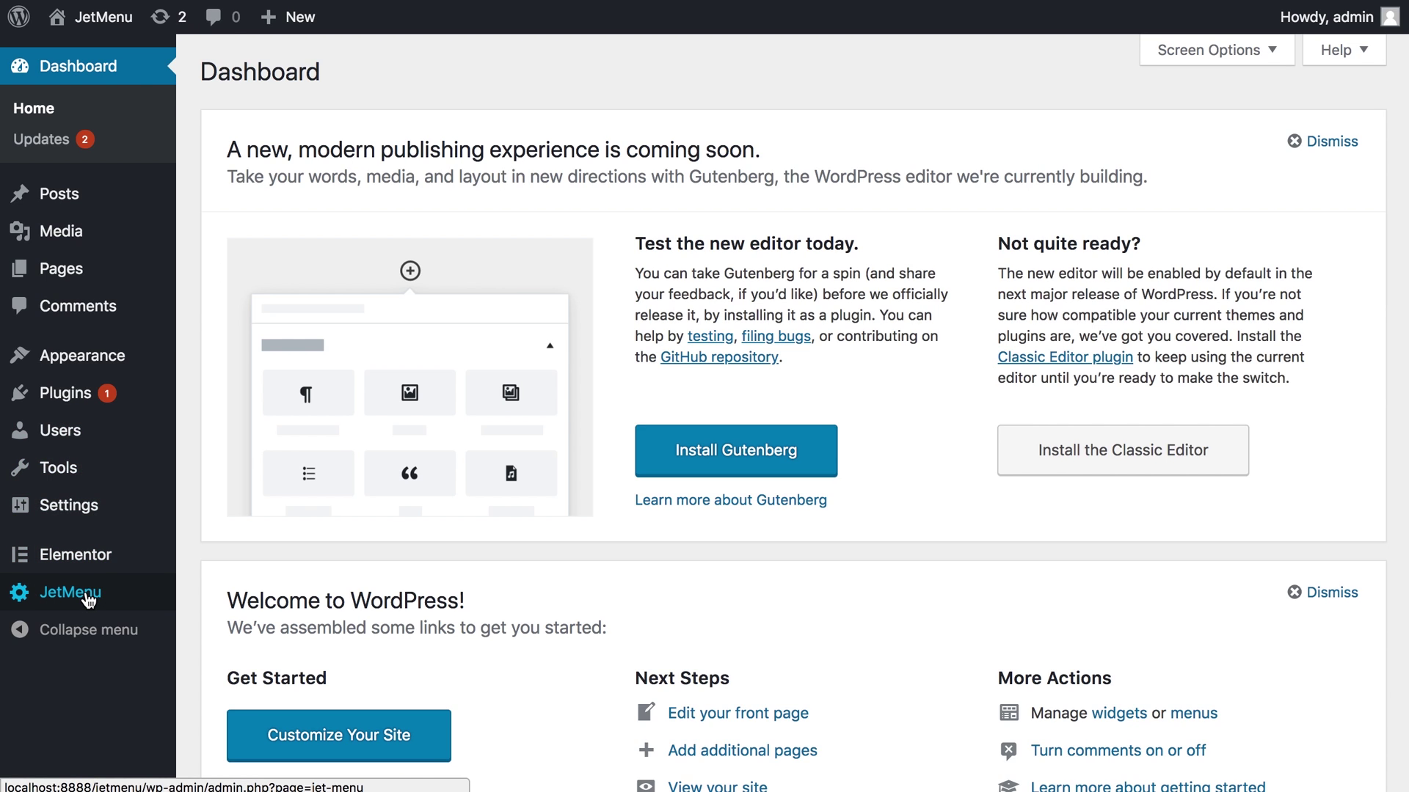
Create a new menu named 'My New Mega Menu for Tutorial' under Appearance > Menus
mouse_move(96, 359)
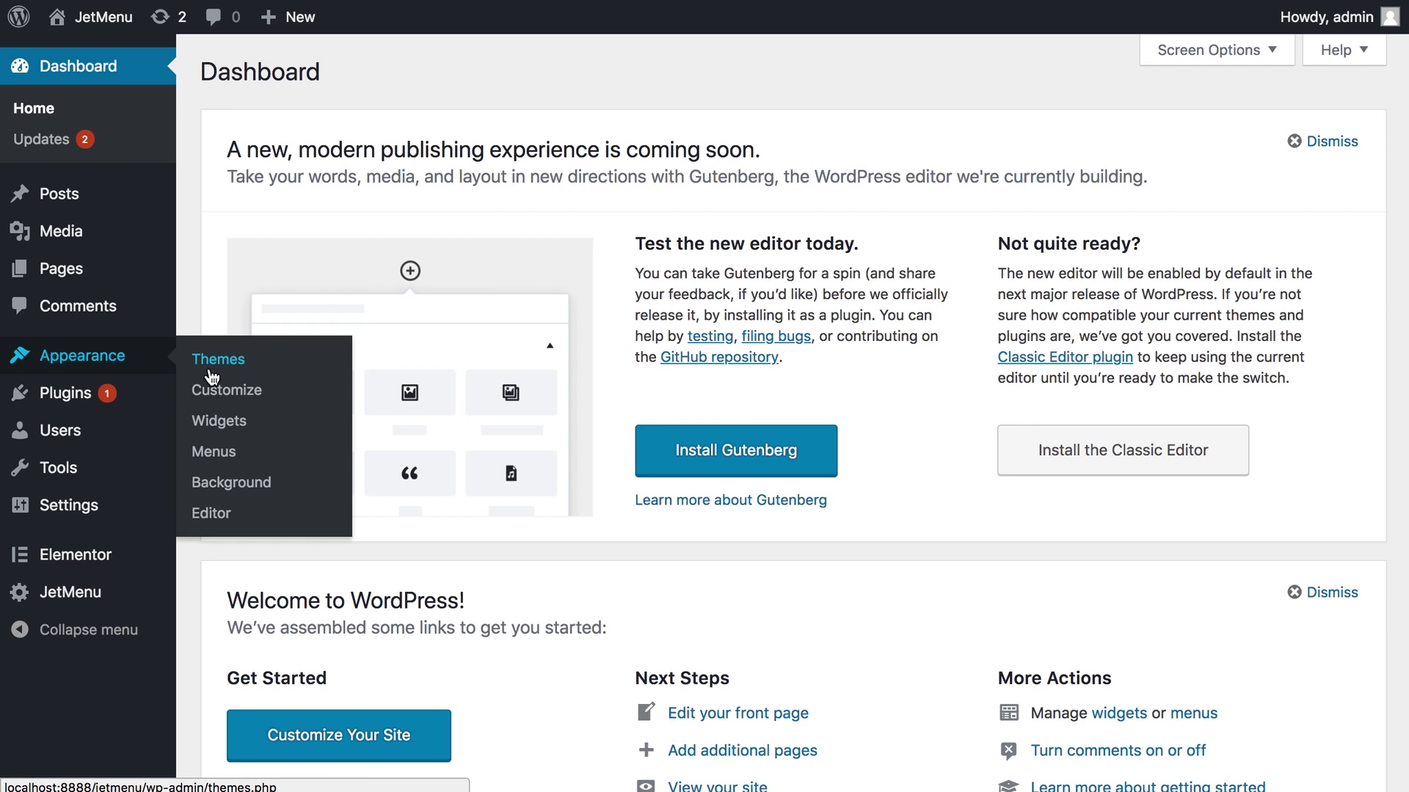
click(215, 455)
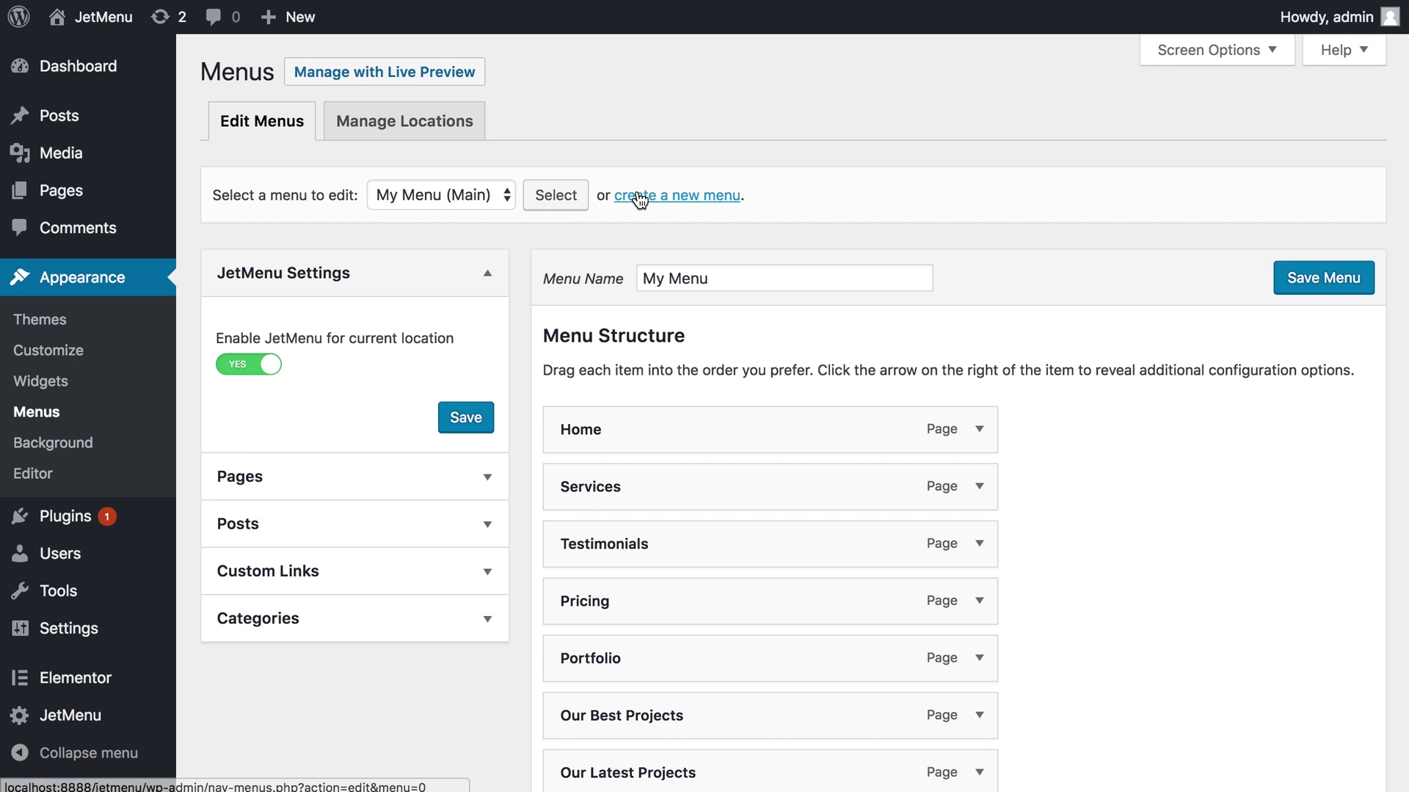
click(639, 196)
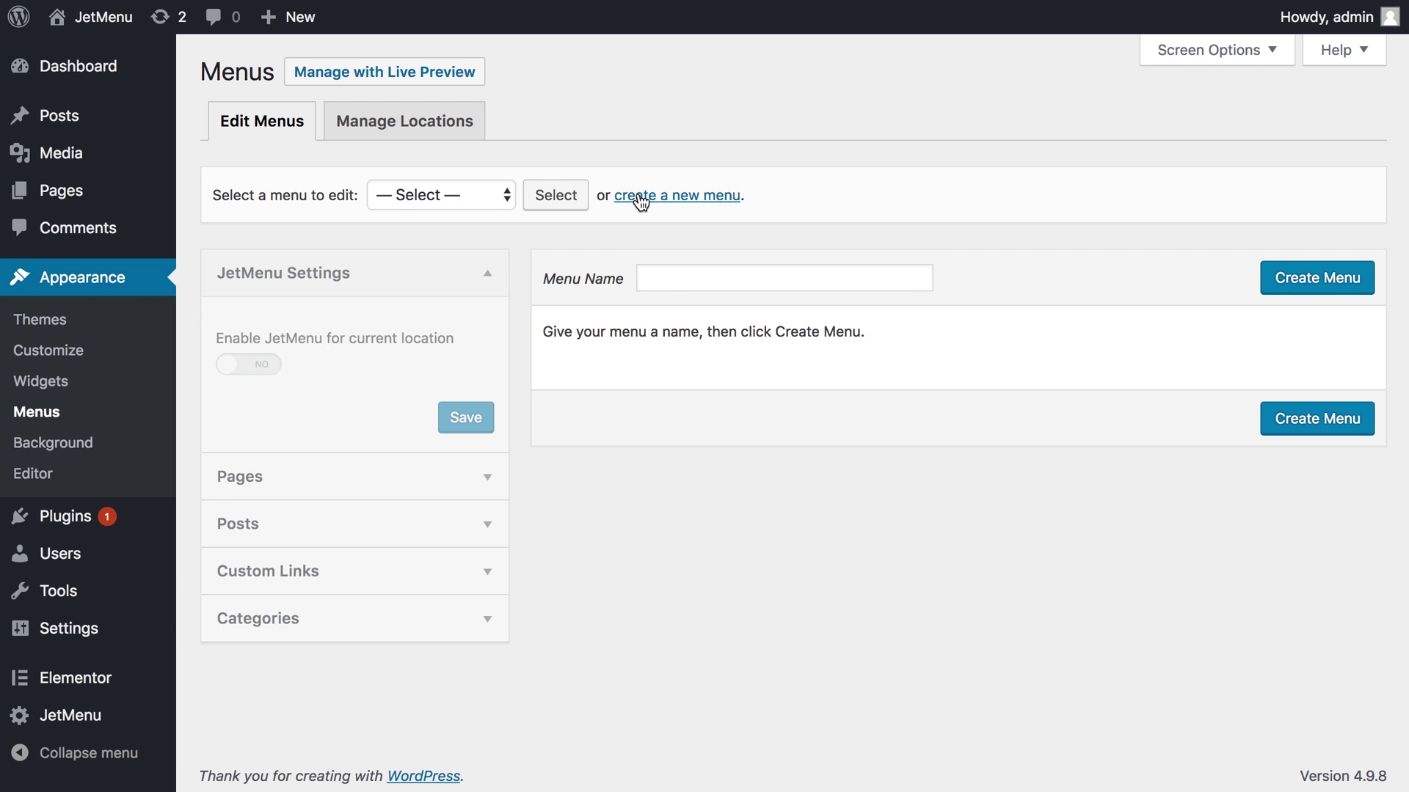
click(656, 279)
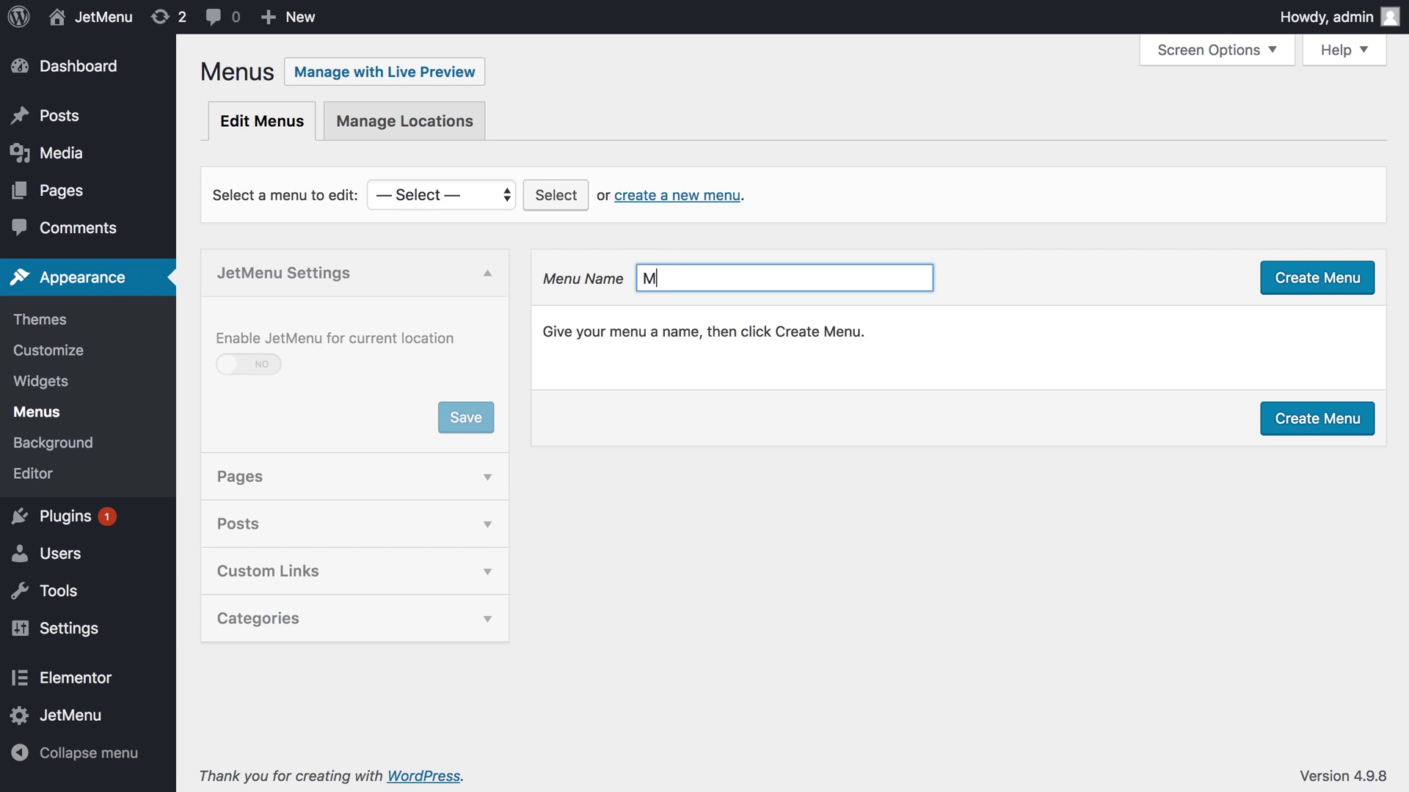
text(My New Mega Menu for Tutorial)
click(1327, 283)
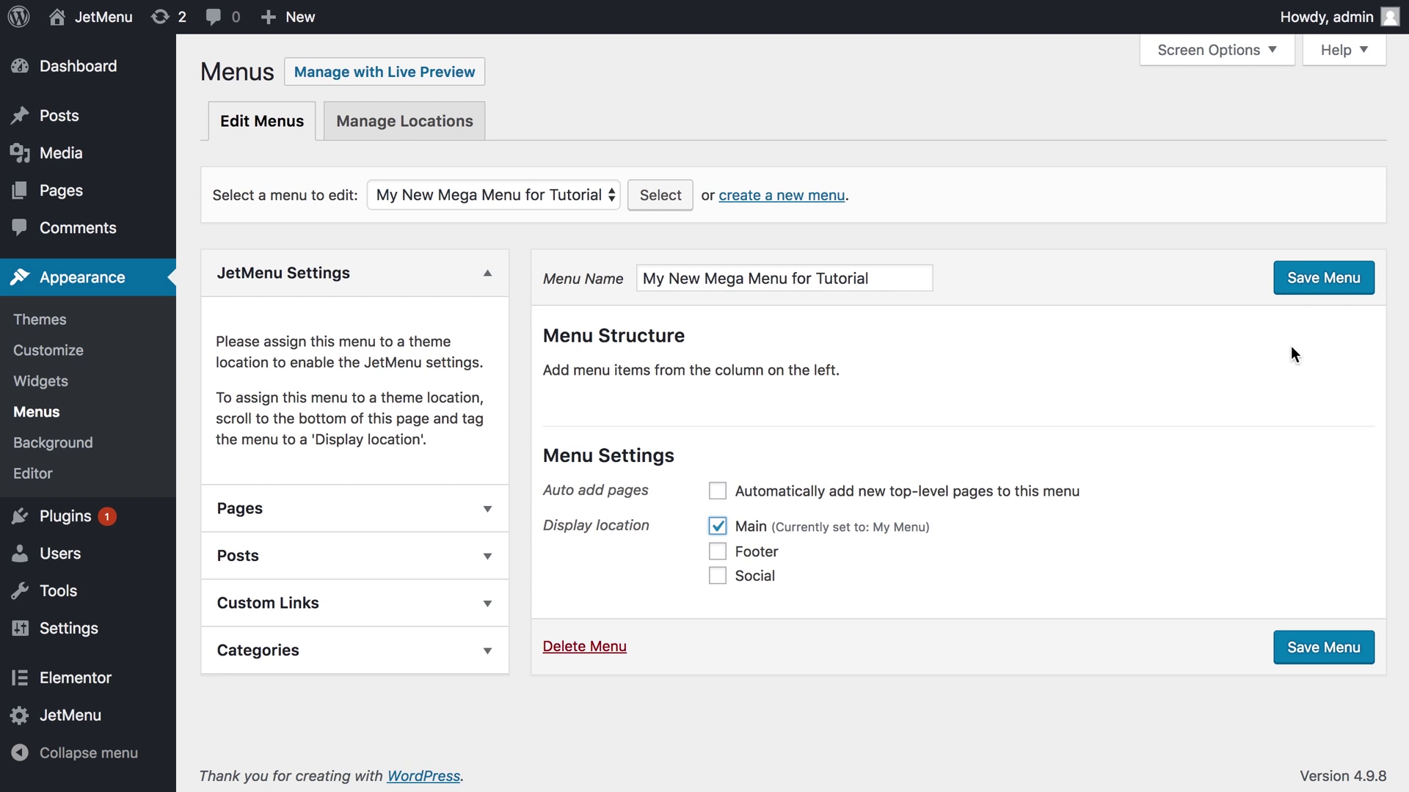
Save the menu to the Main location, add all pages to it, and save again
click(1335, 291)
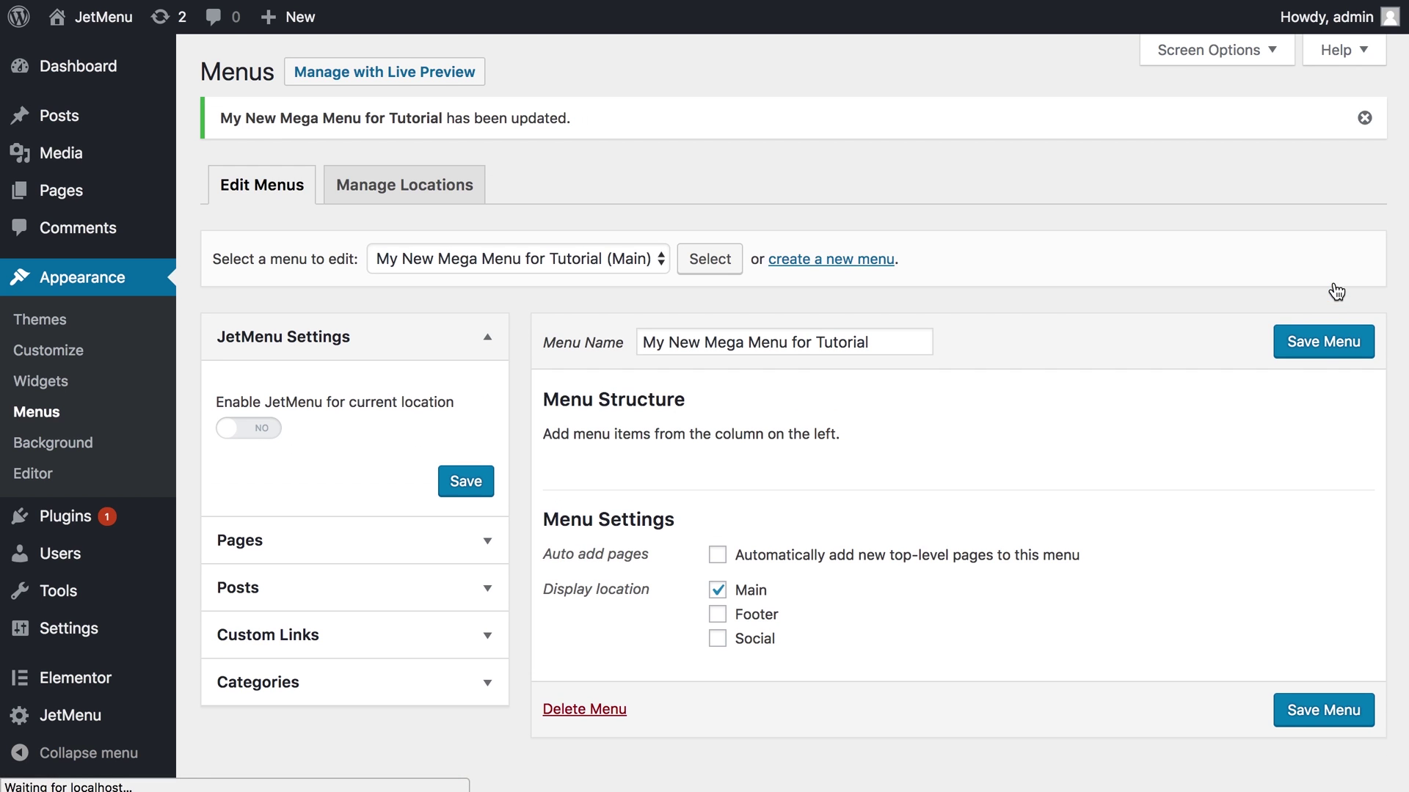
scroll(857, 470, down, 1)
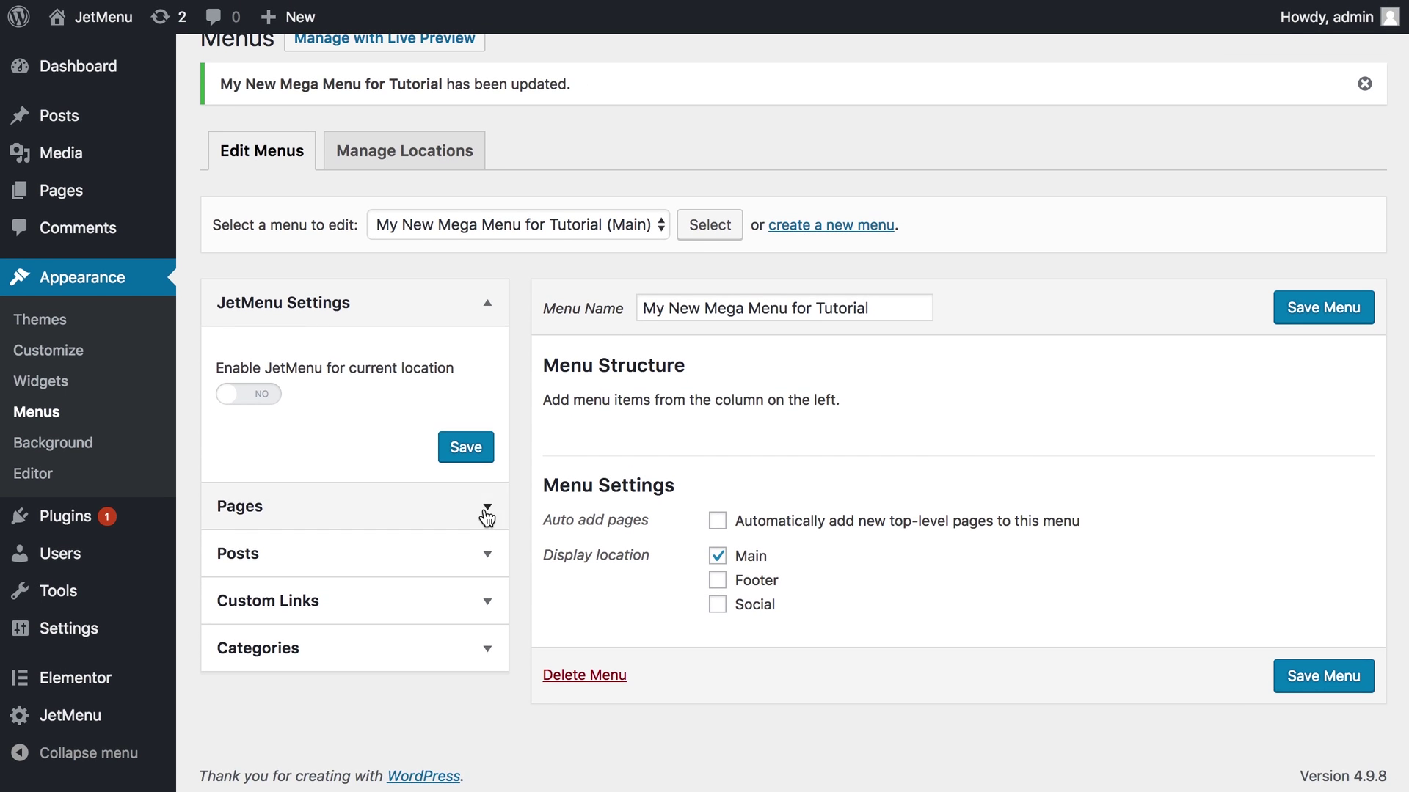
click(481, 507)
scroll(305, 527, down, 2)
click(247, 676)
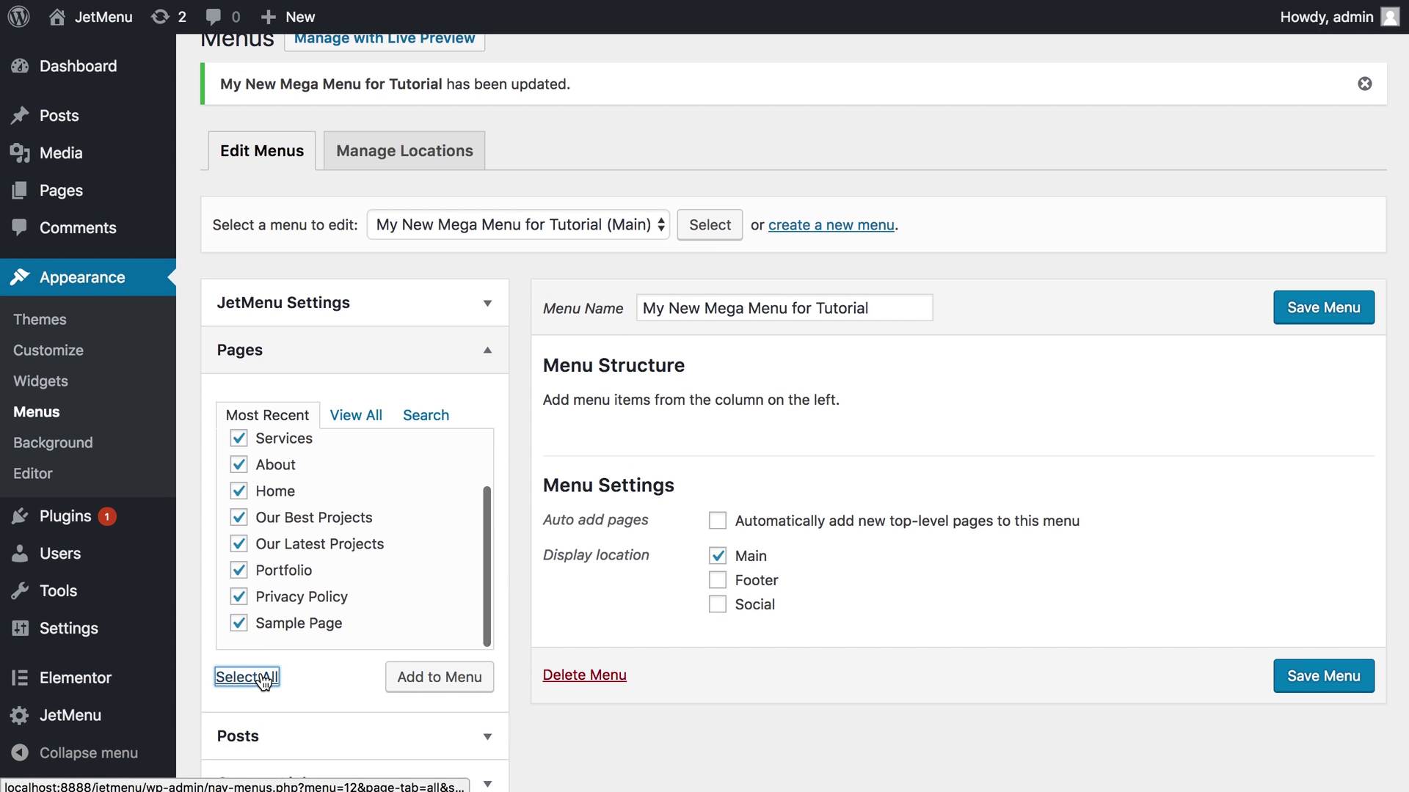
click(462, 677)
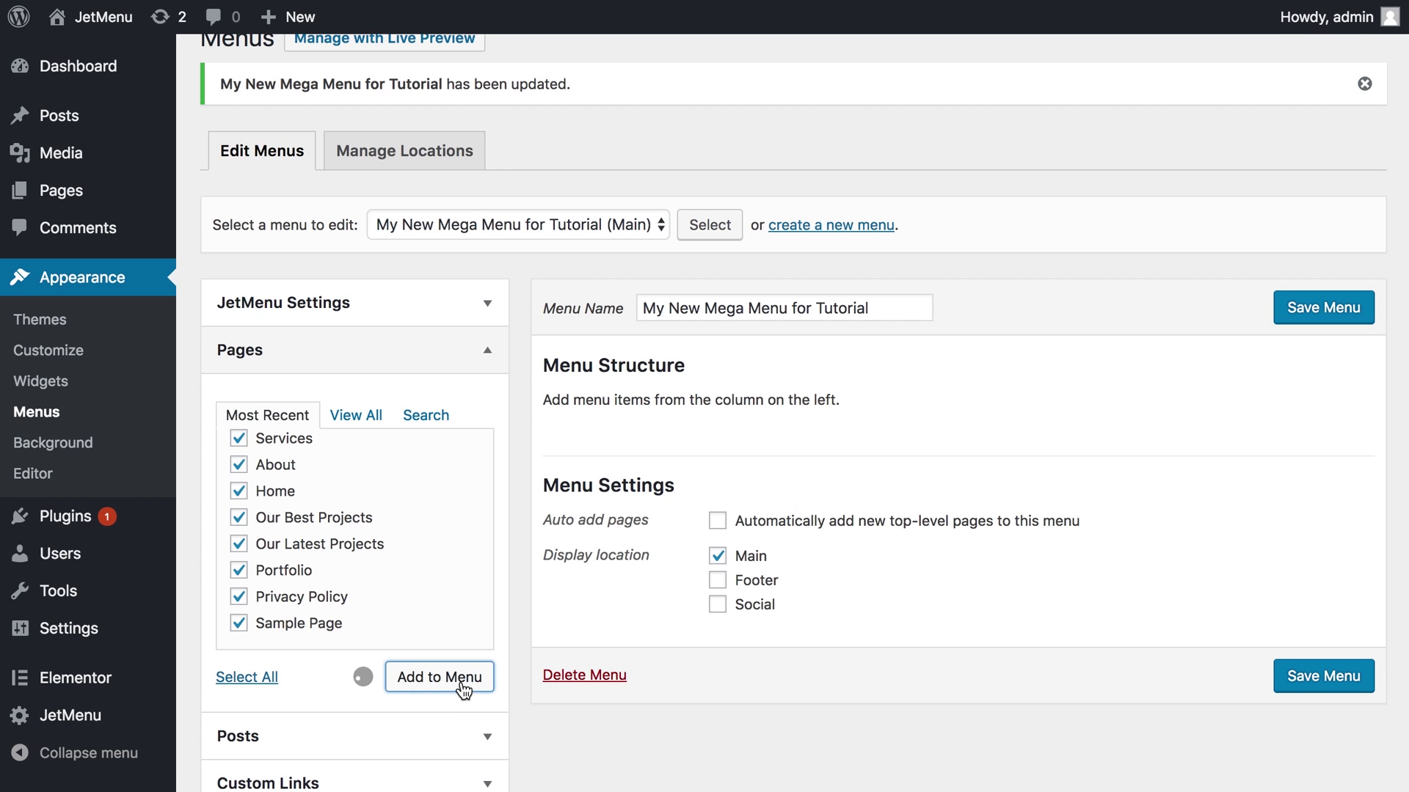
scroll(947, 493, down, 5)
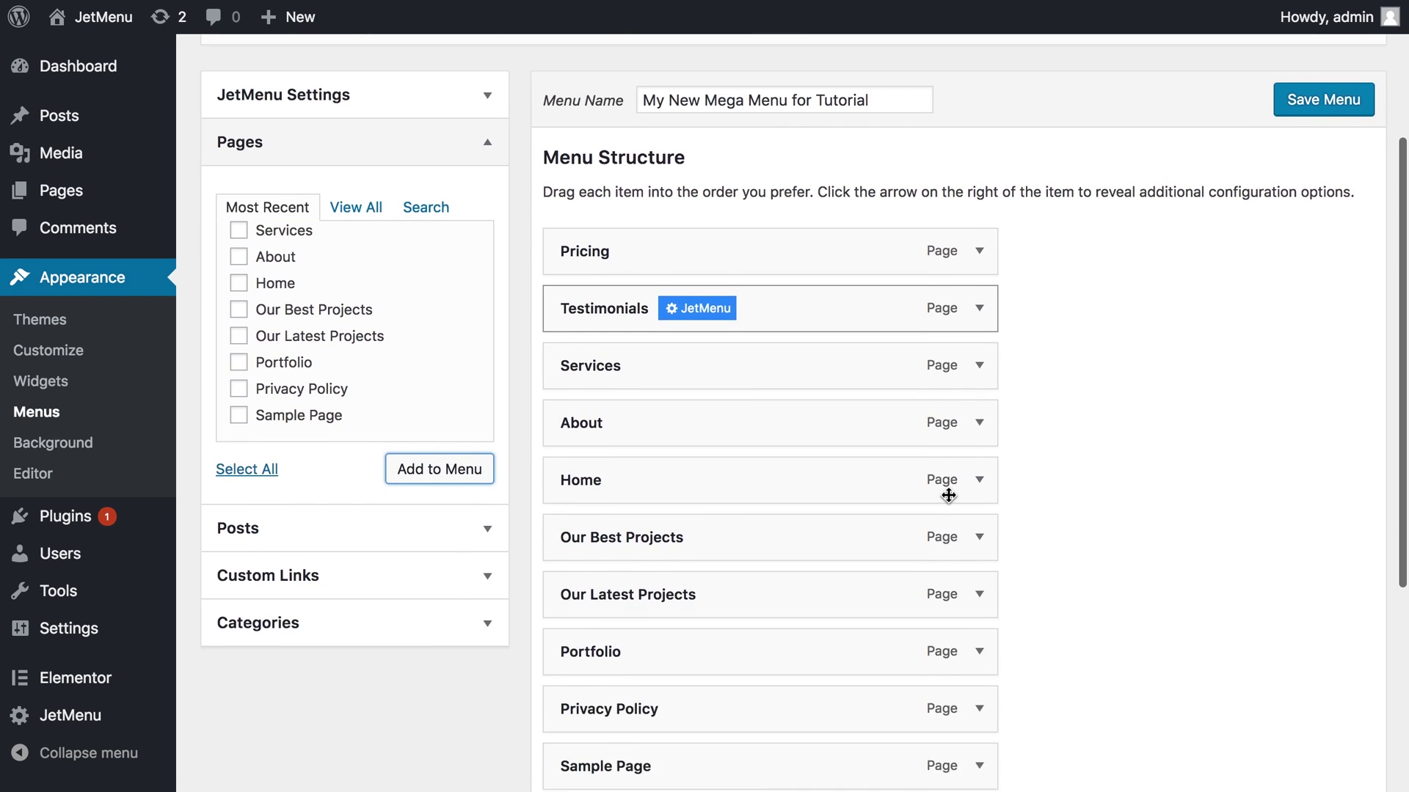
scroll(948, 493, up, 5)
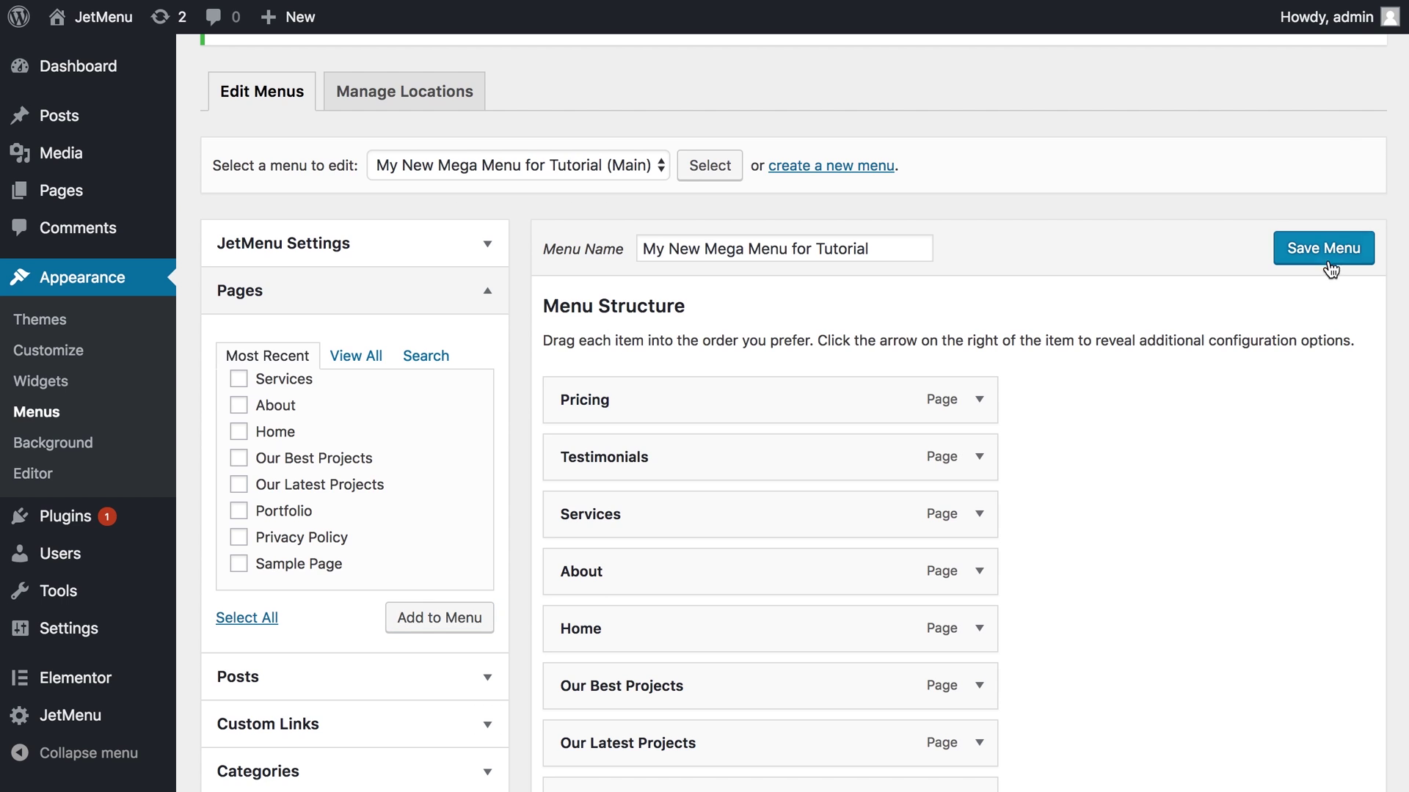
click(1331, 268)
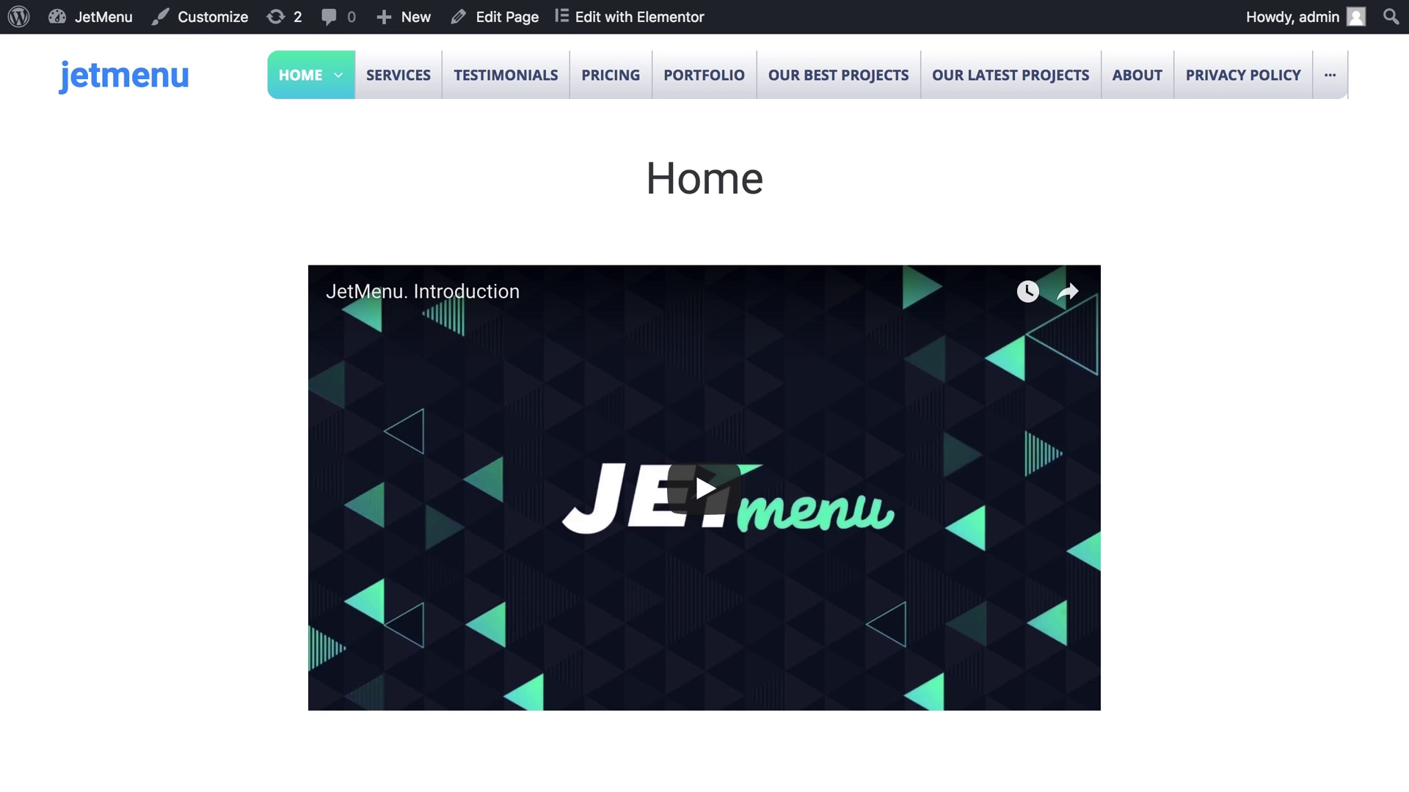
Reload the live site to see all pages listed in the header menu
key(super+r)
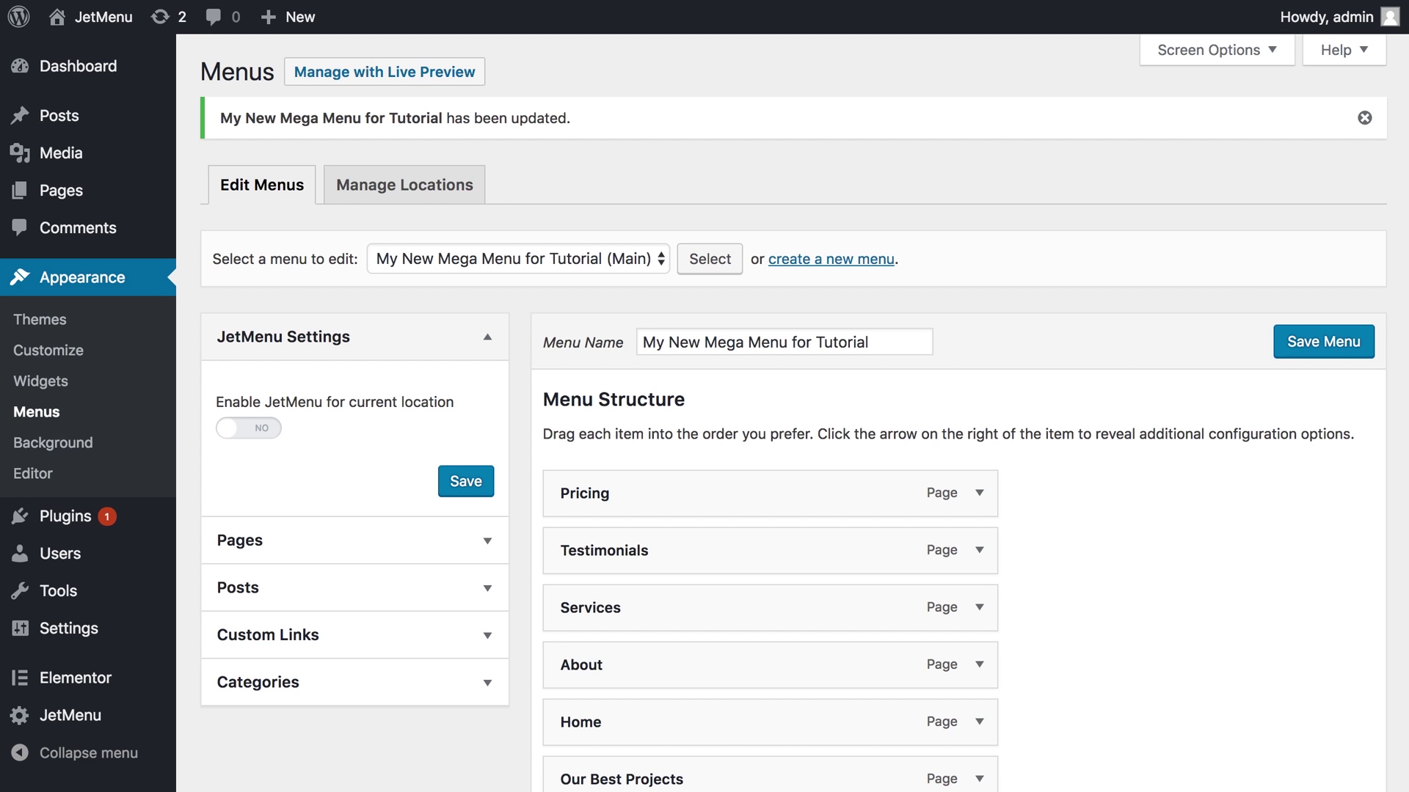
Set 'Enable JetMenu for current location' to YES and save the setting
scroll(688, 440, down, 3)
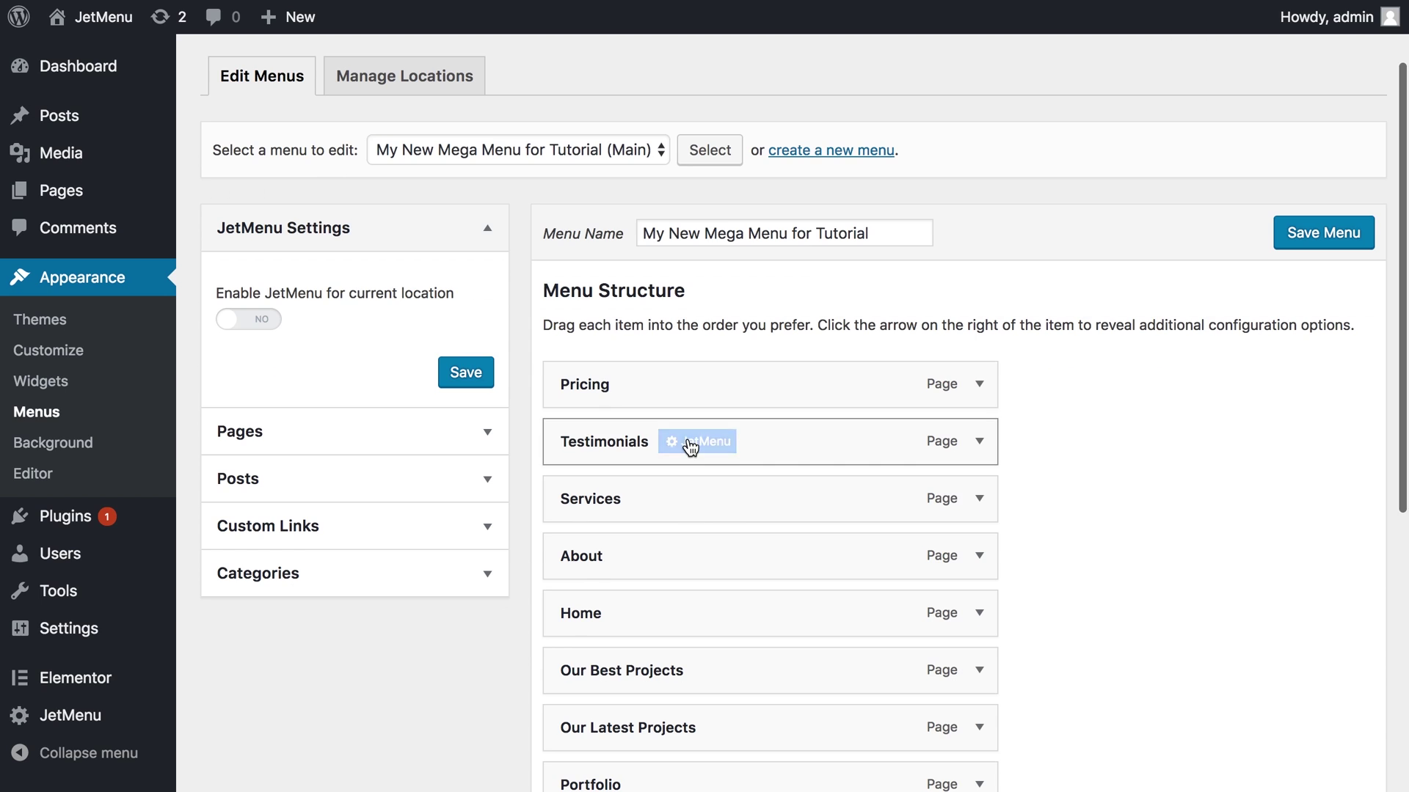
click(255, 321)
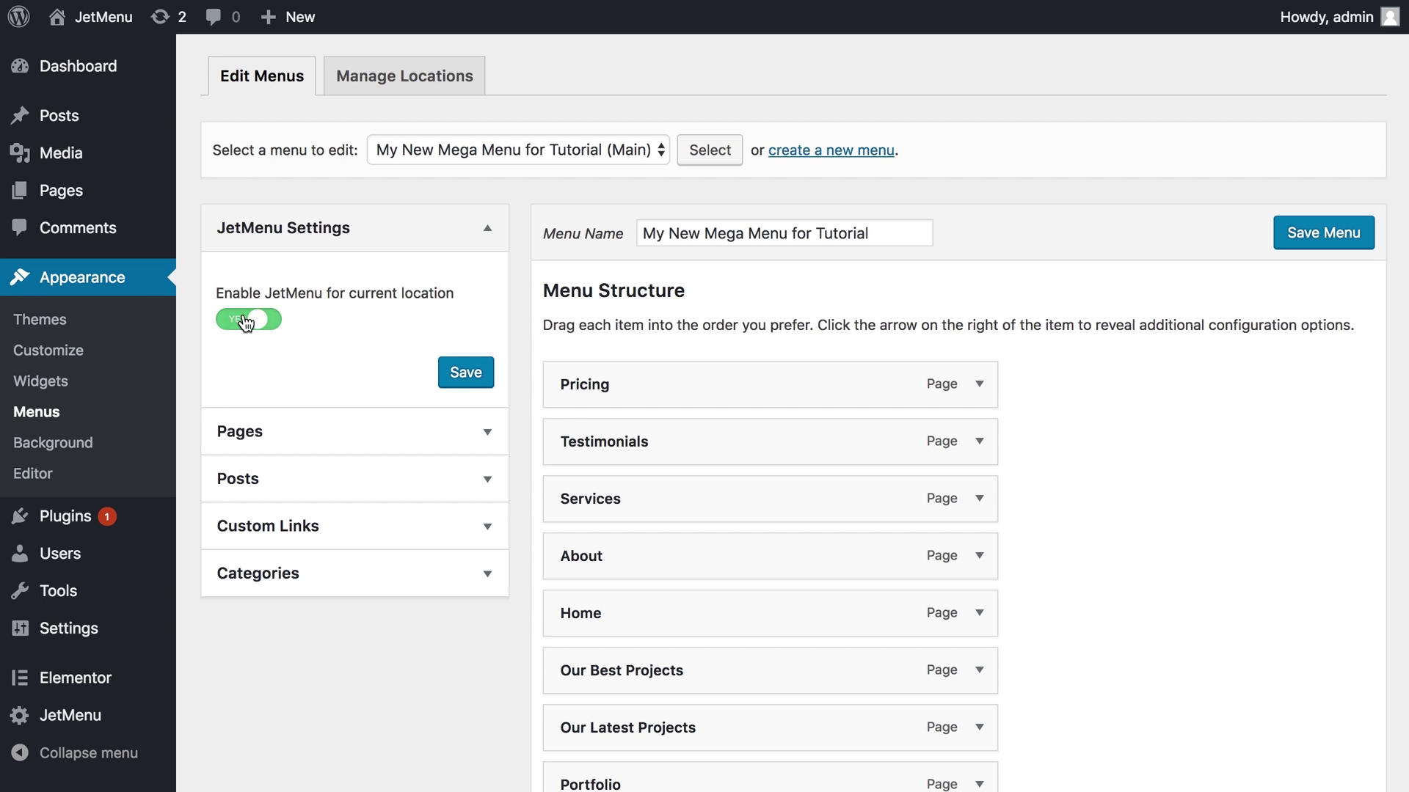
click(454, 376)
Move the Home item to the top of the menu structure
mouse_move(658, 616)
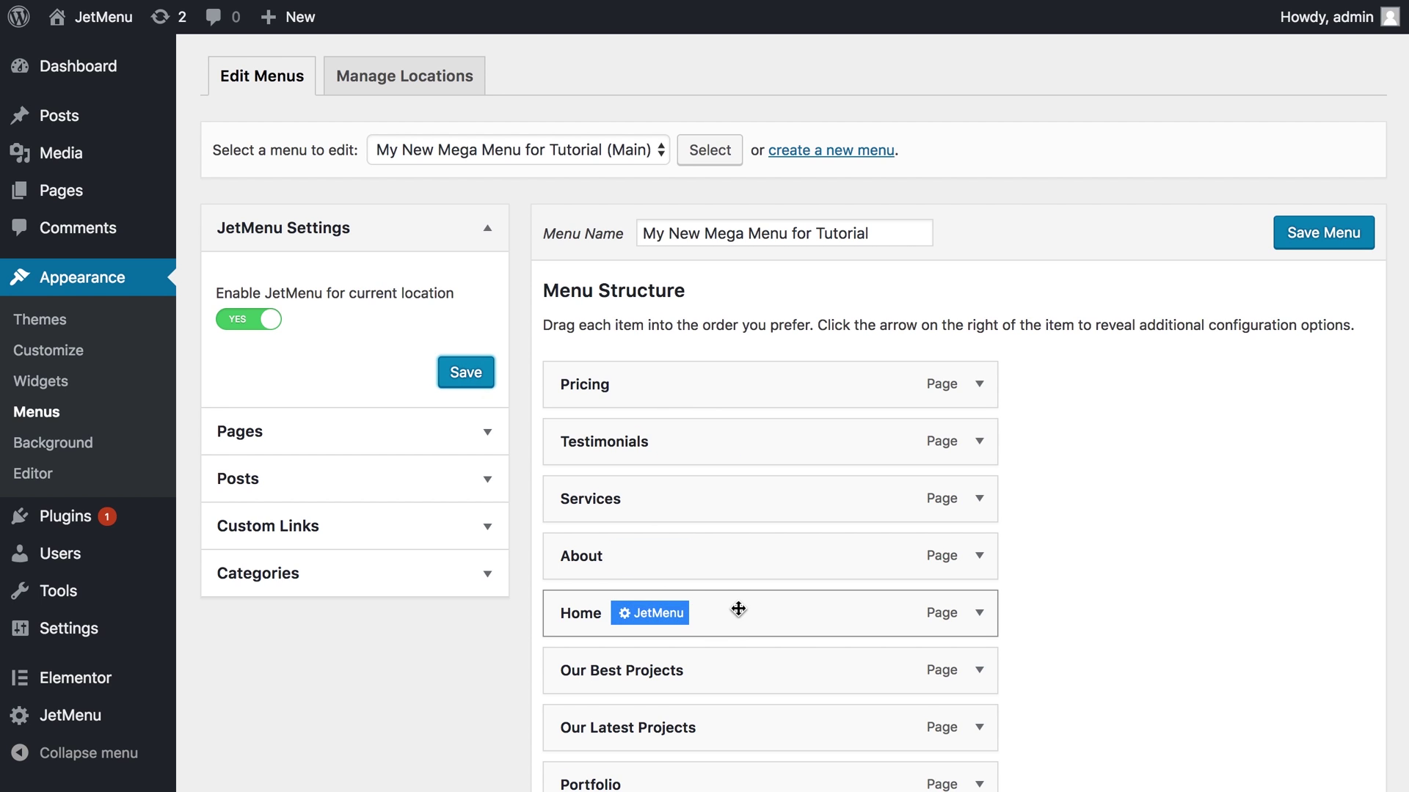
drag(735, 627, 724, 383)
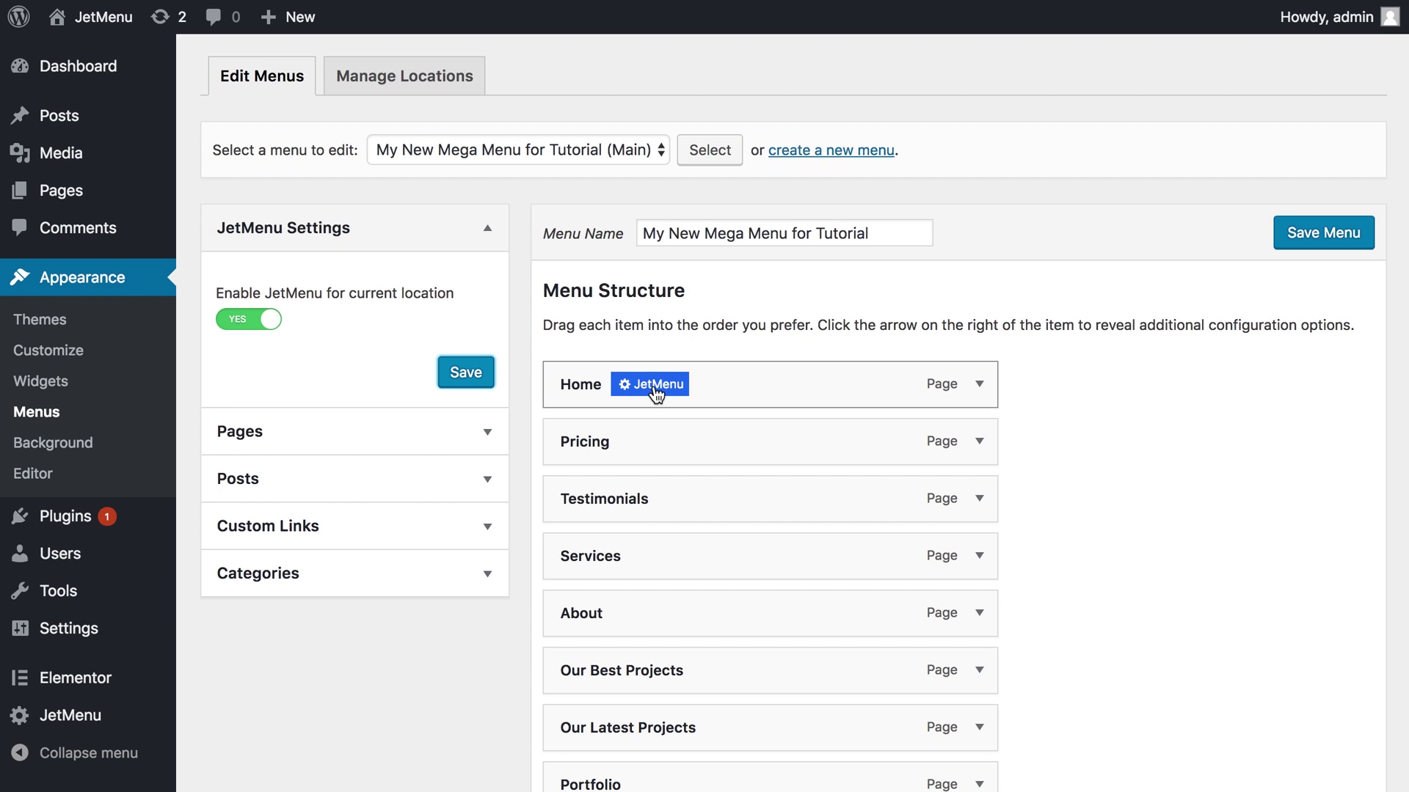
scroll(657, 395, up, 3)
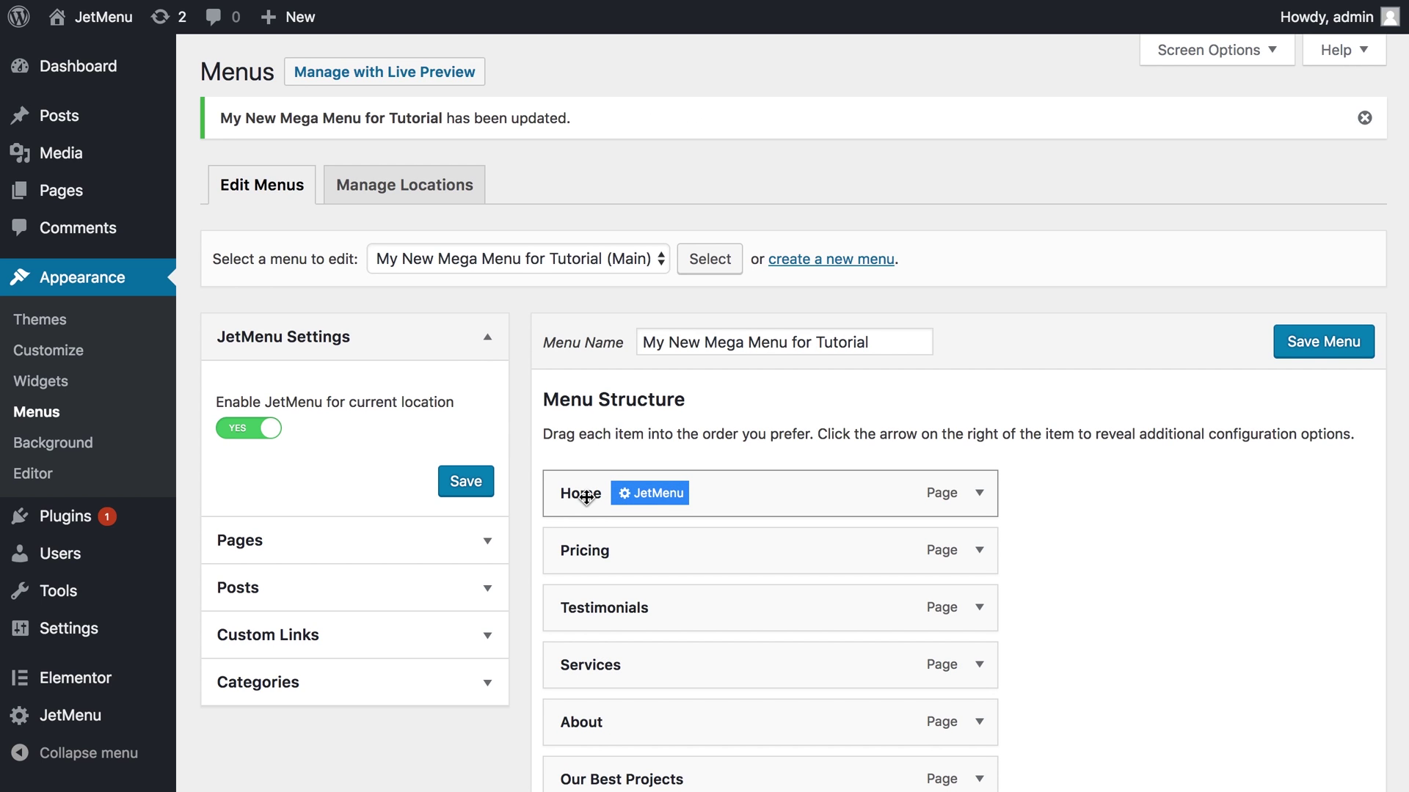
Enable Home's Mega Submenu and open its mega menu content in Elementor
click(646, 499)
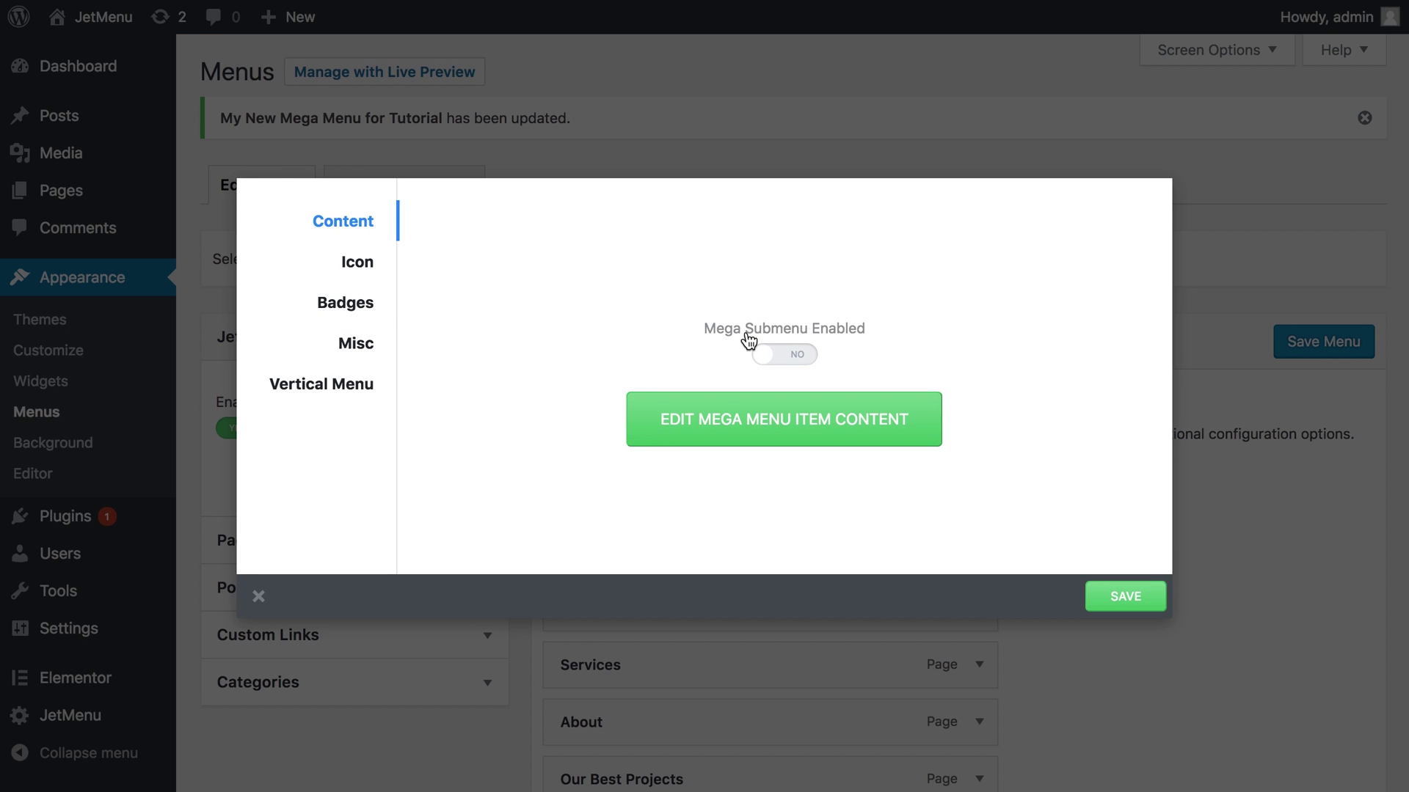
click(789, 363)
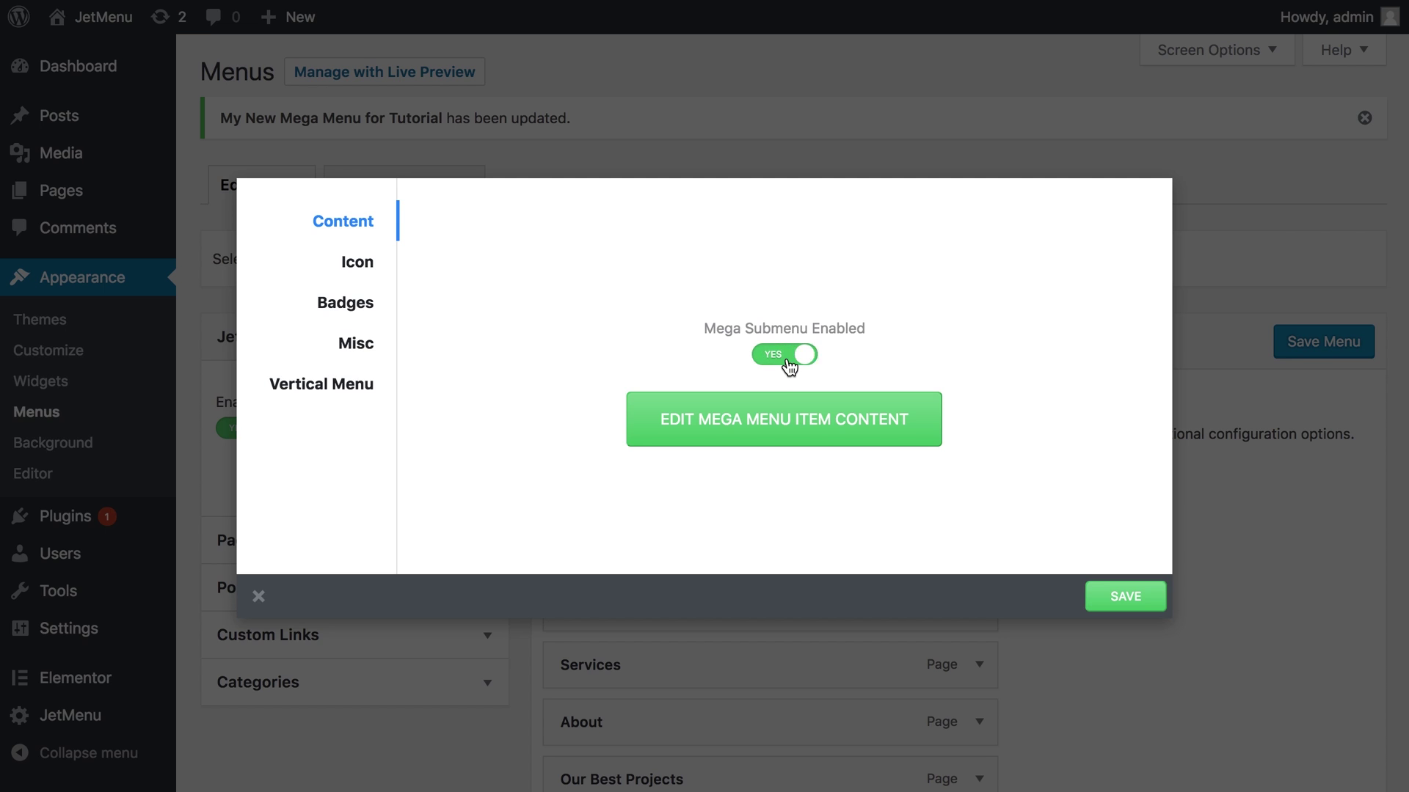
click(766, 437)
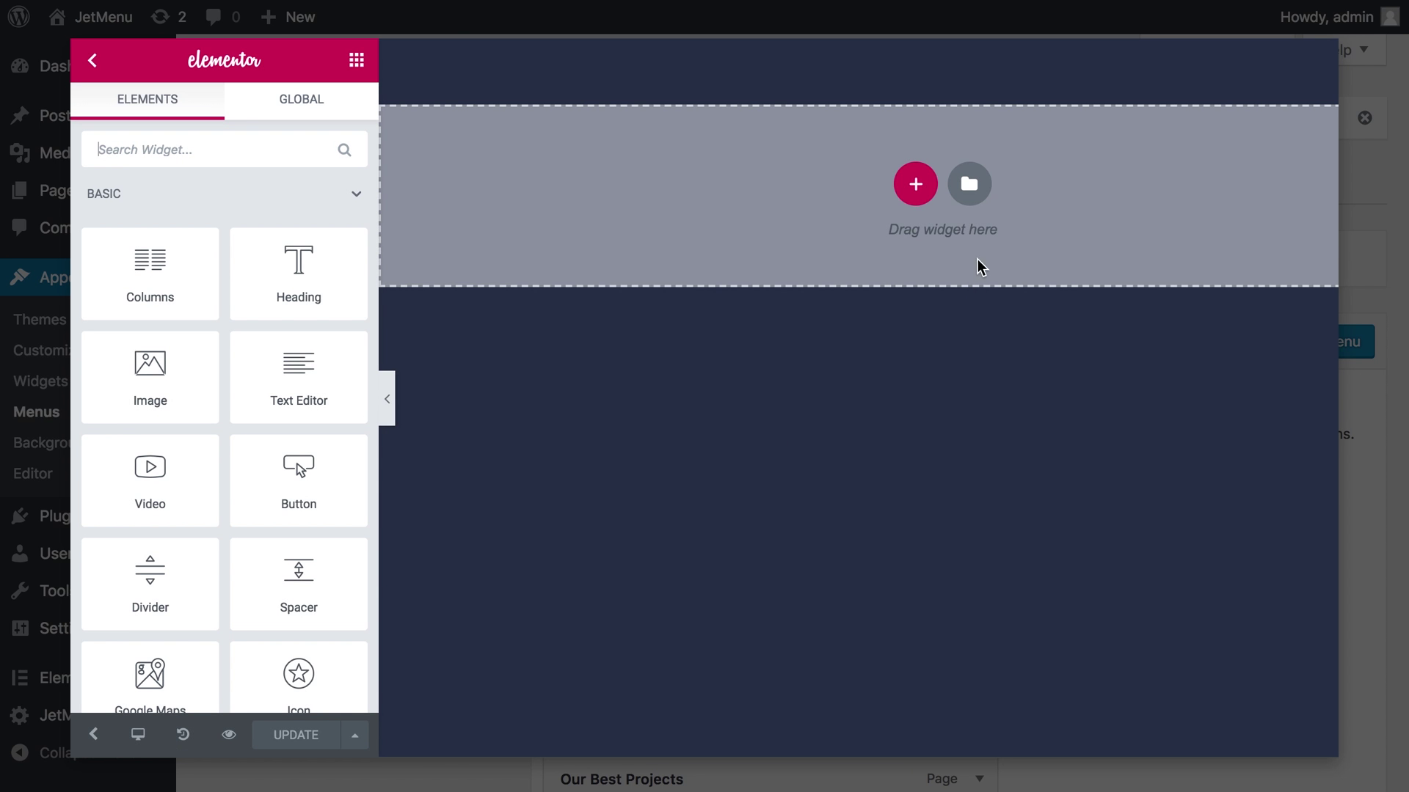
Insert the saved 'Lists' template, including its document settings, into Home's mega menu
click(980, 185)
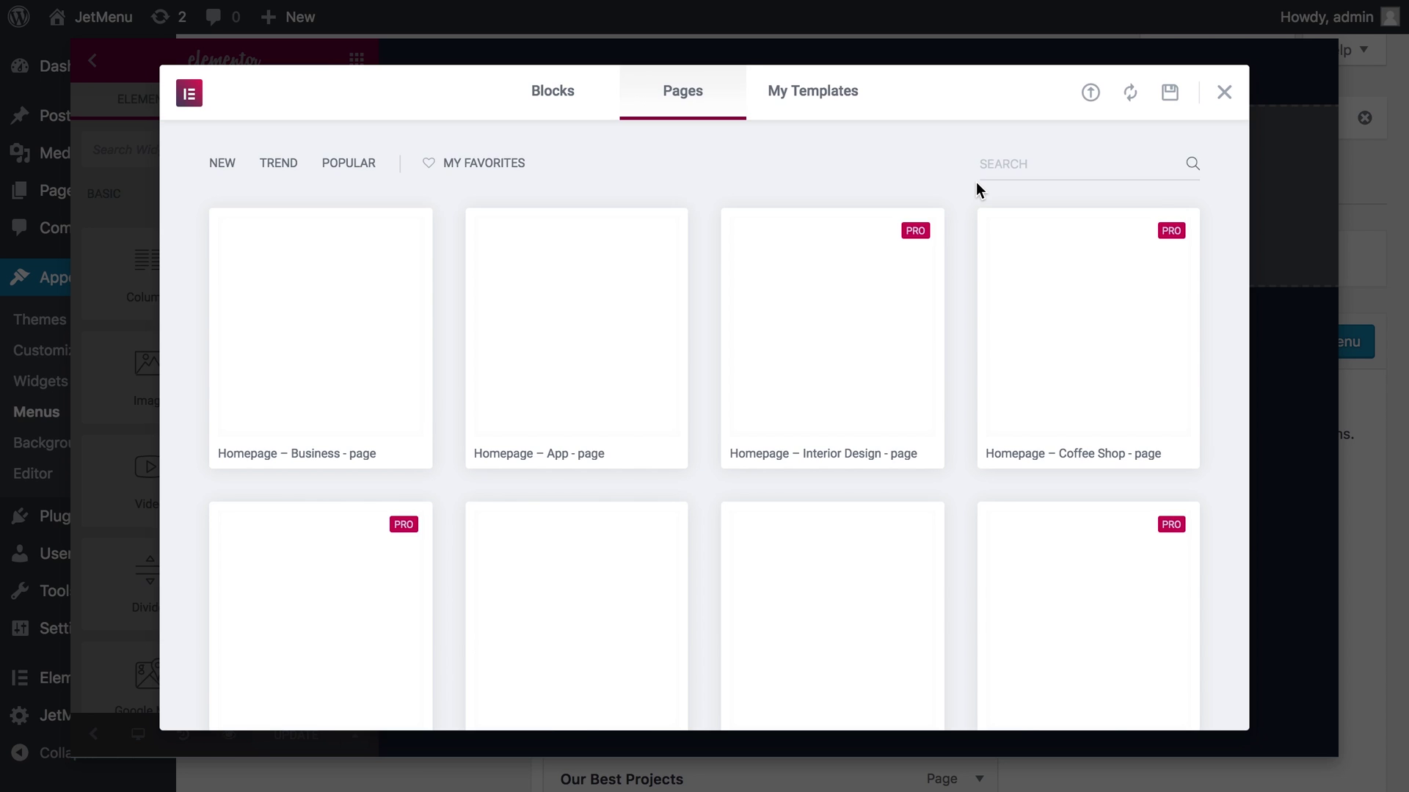
click(794, 93)
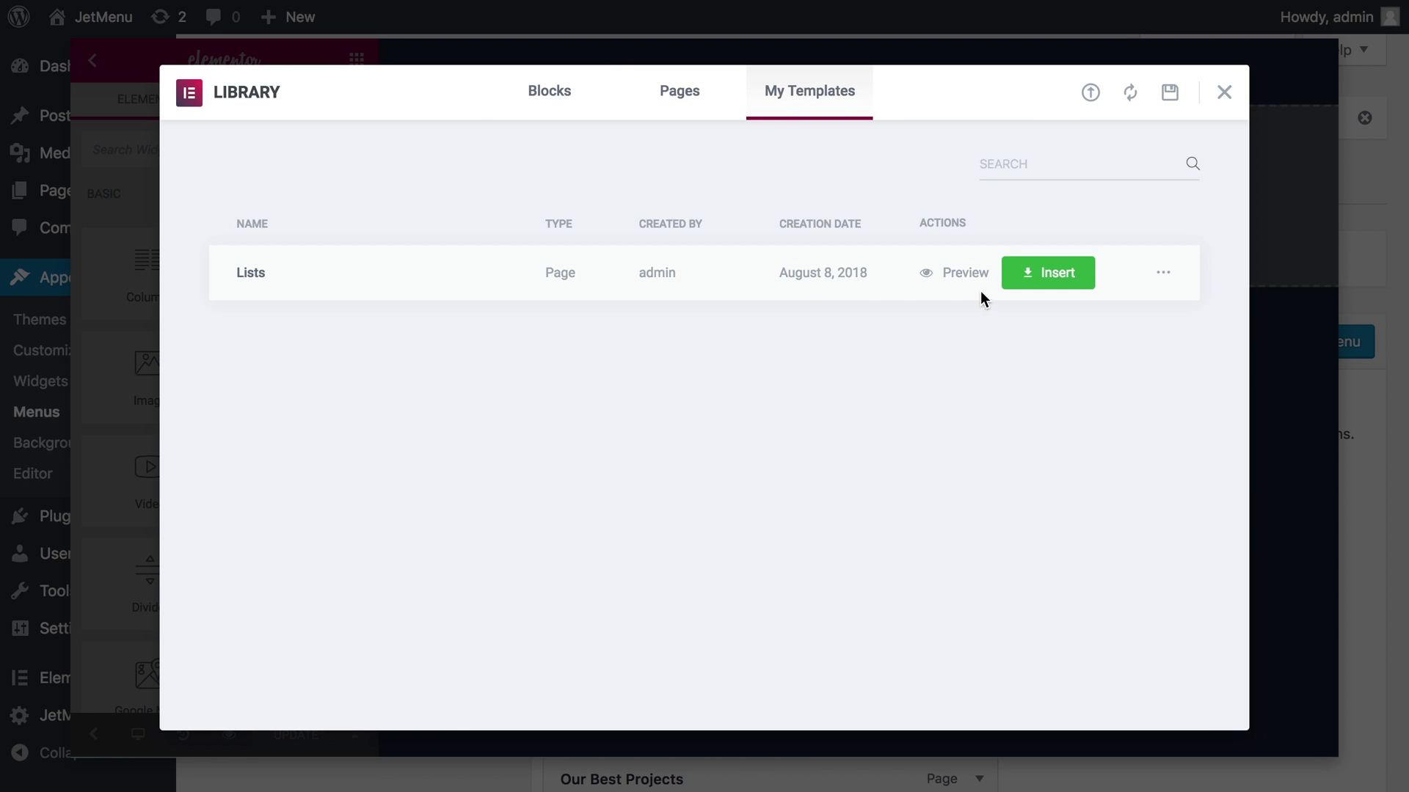
click(1046, 272)
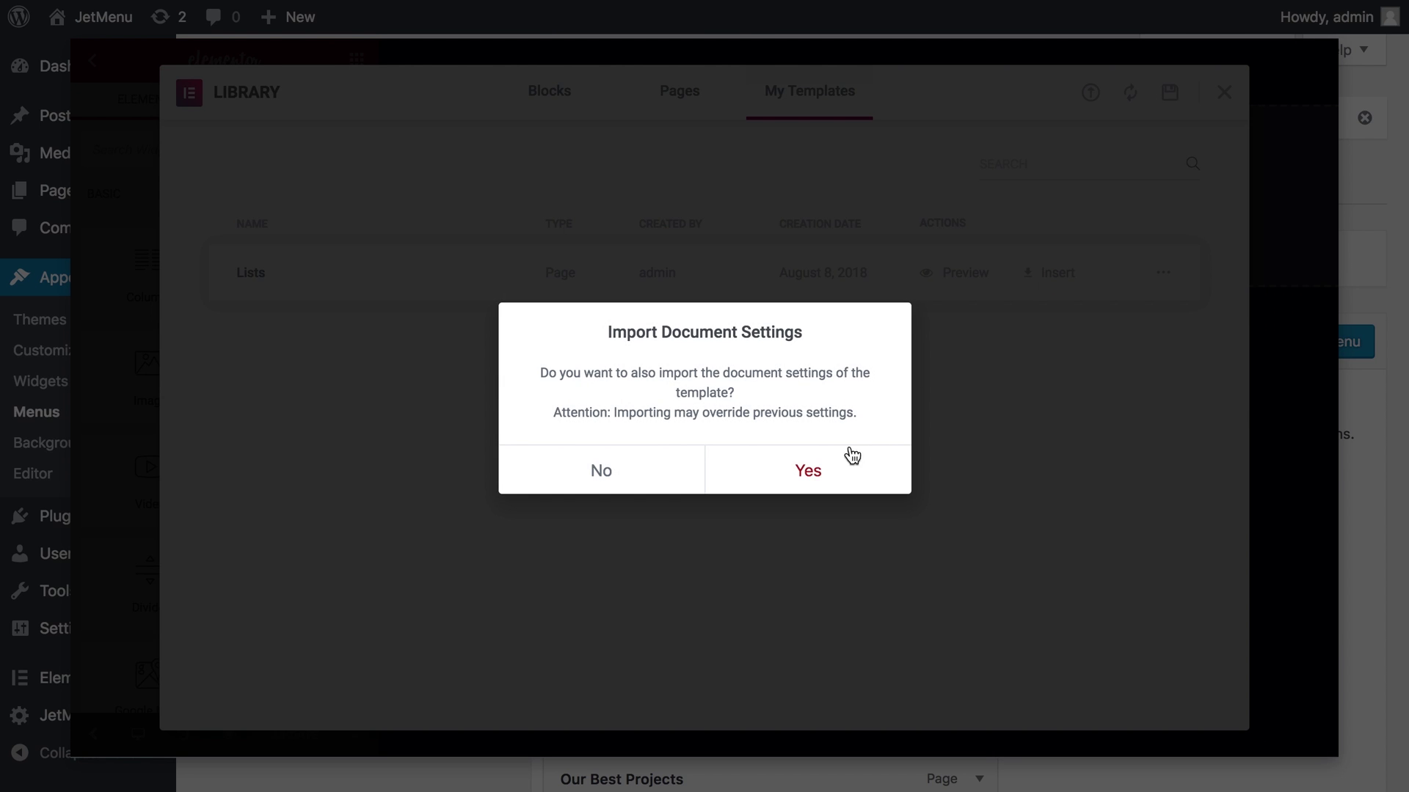
click(819, 467)
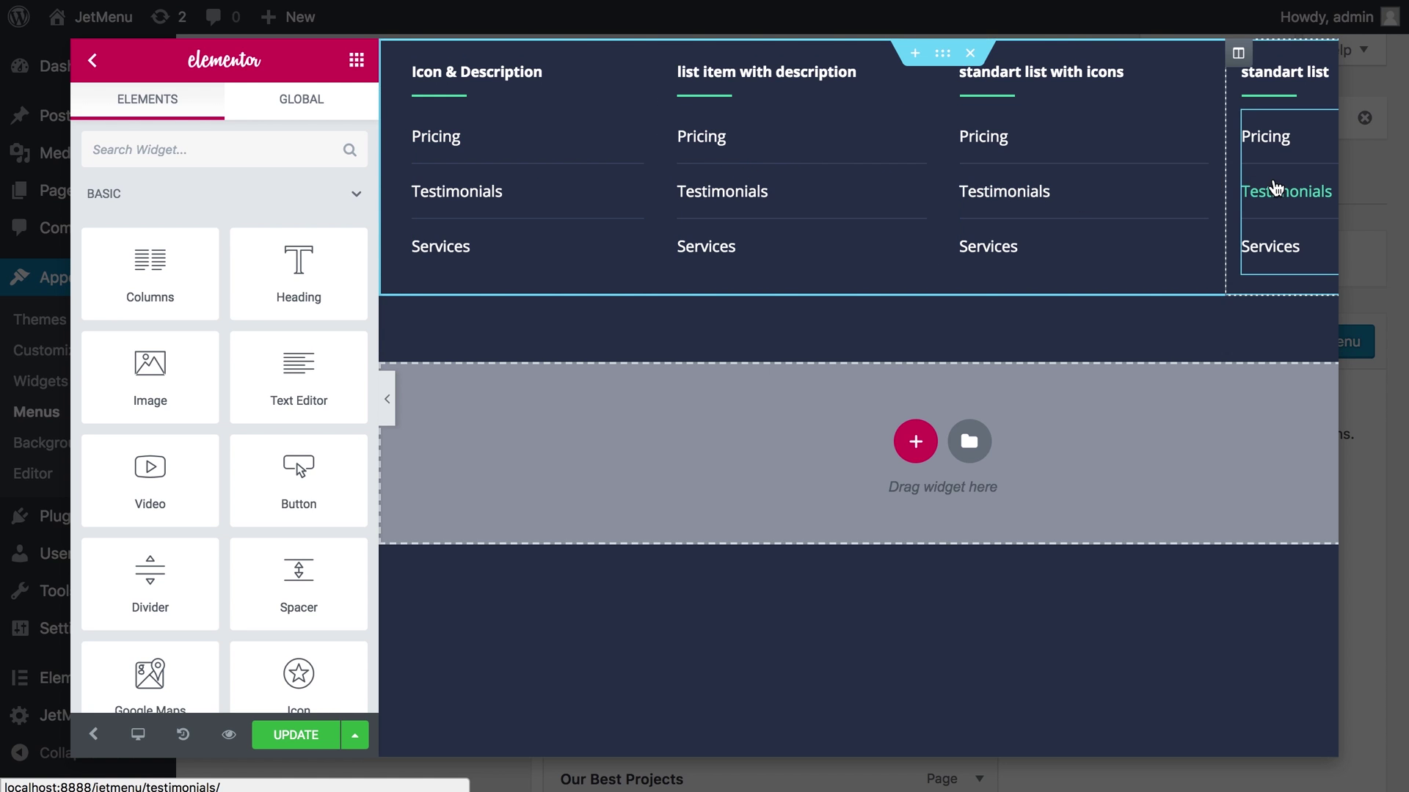
Show Custom Menu #1 in the first column and title its heading 'Custom Menu #1'
click(477, 176)
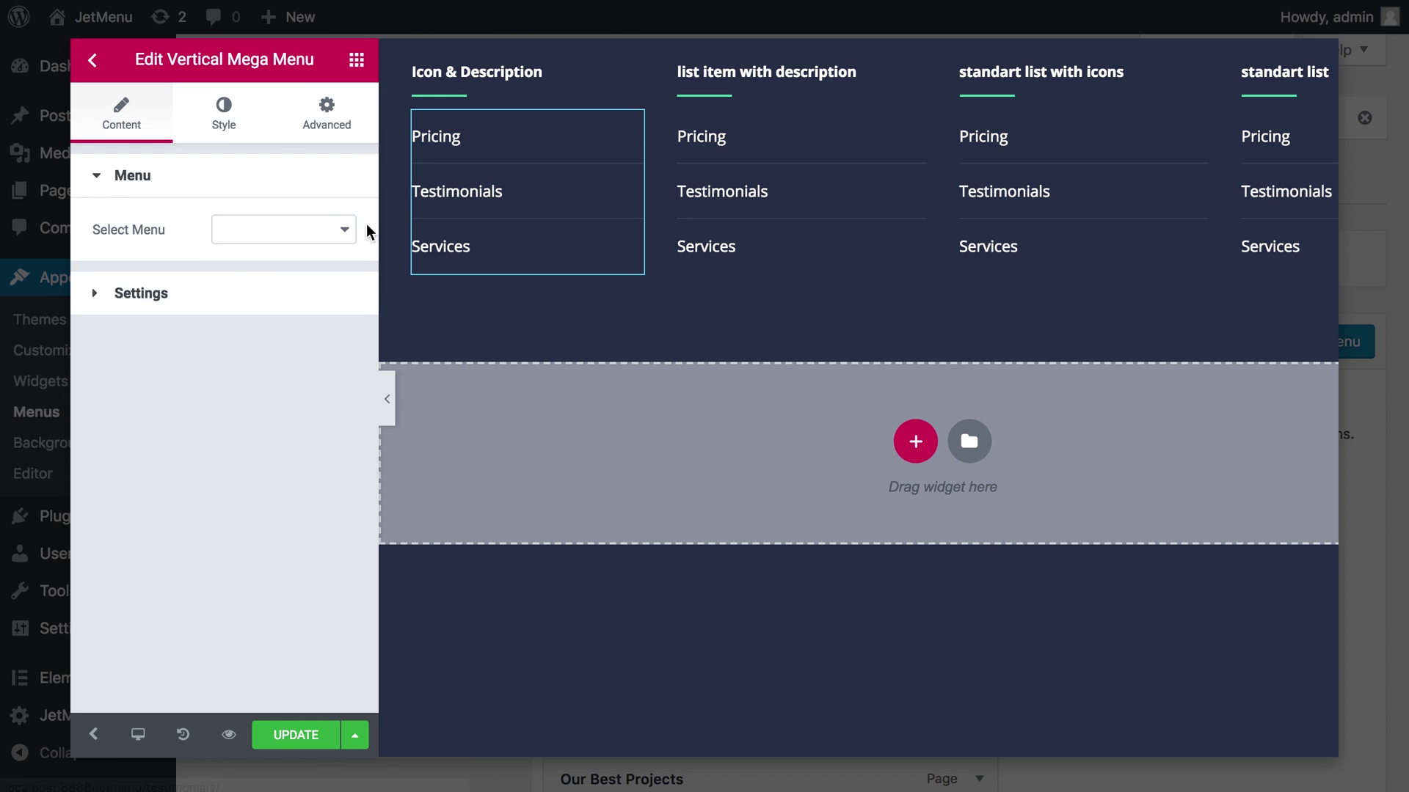
click(348, 233)
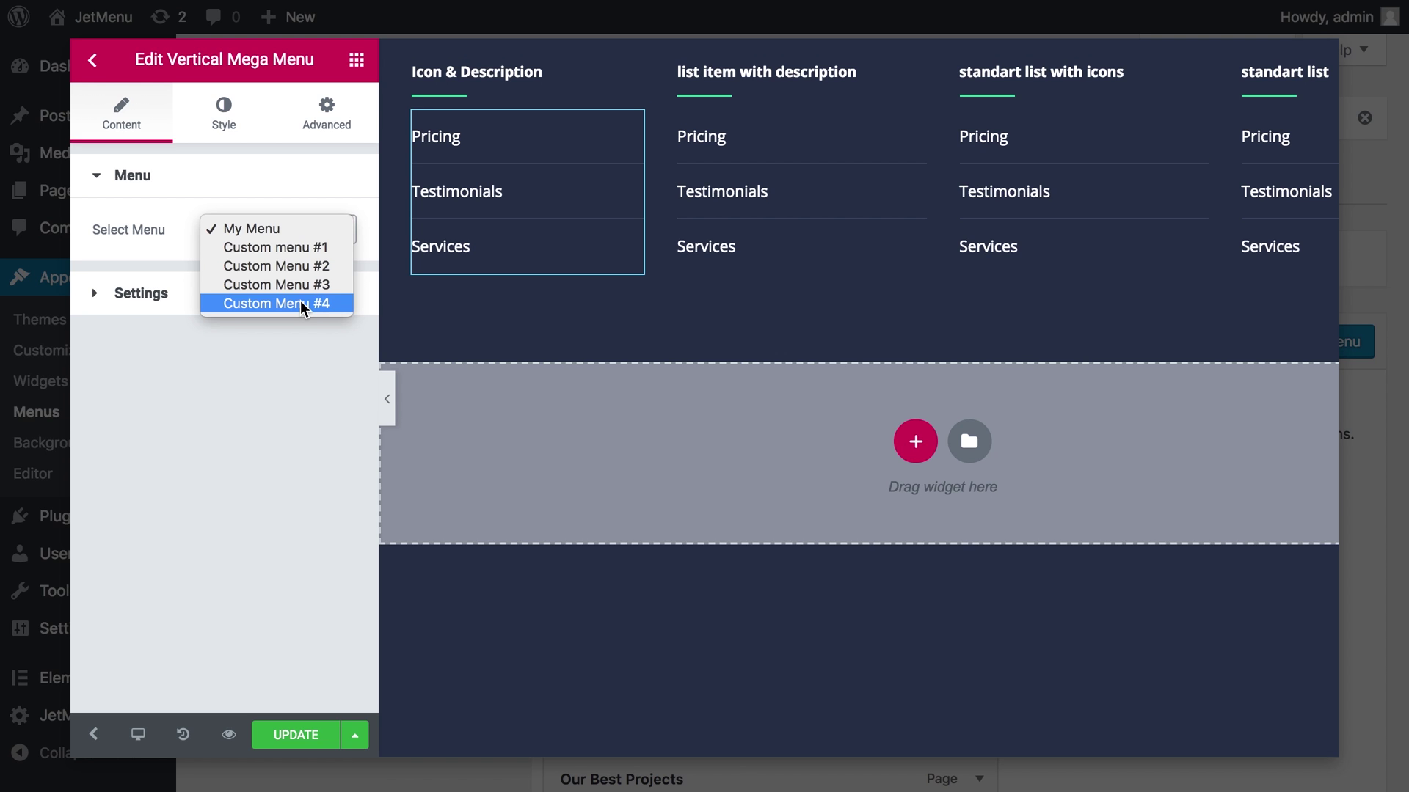
click(301, 248)
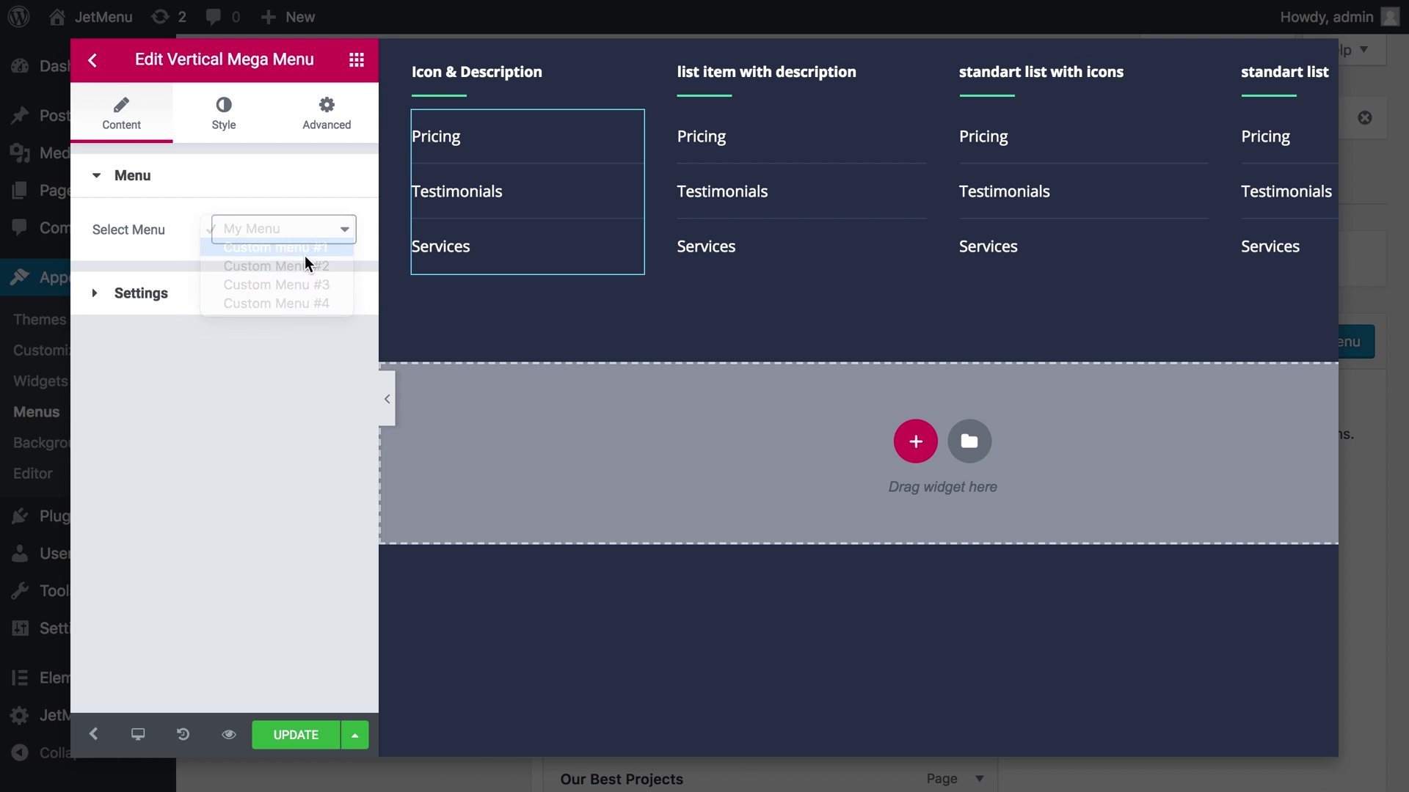
click(477, 71)
triple_click(299, 261)
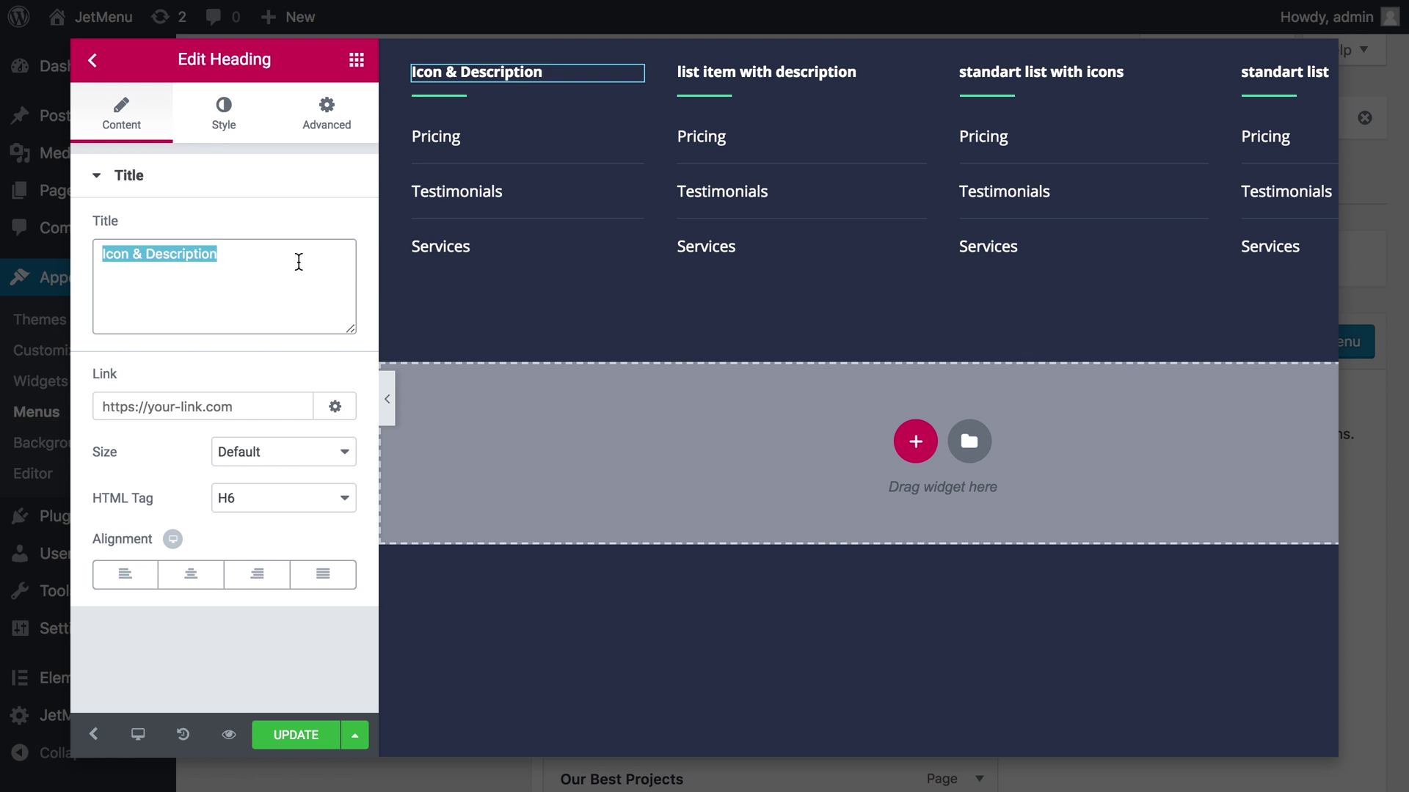
text(Custom)
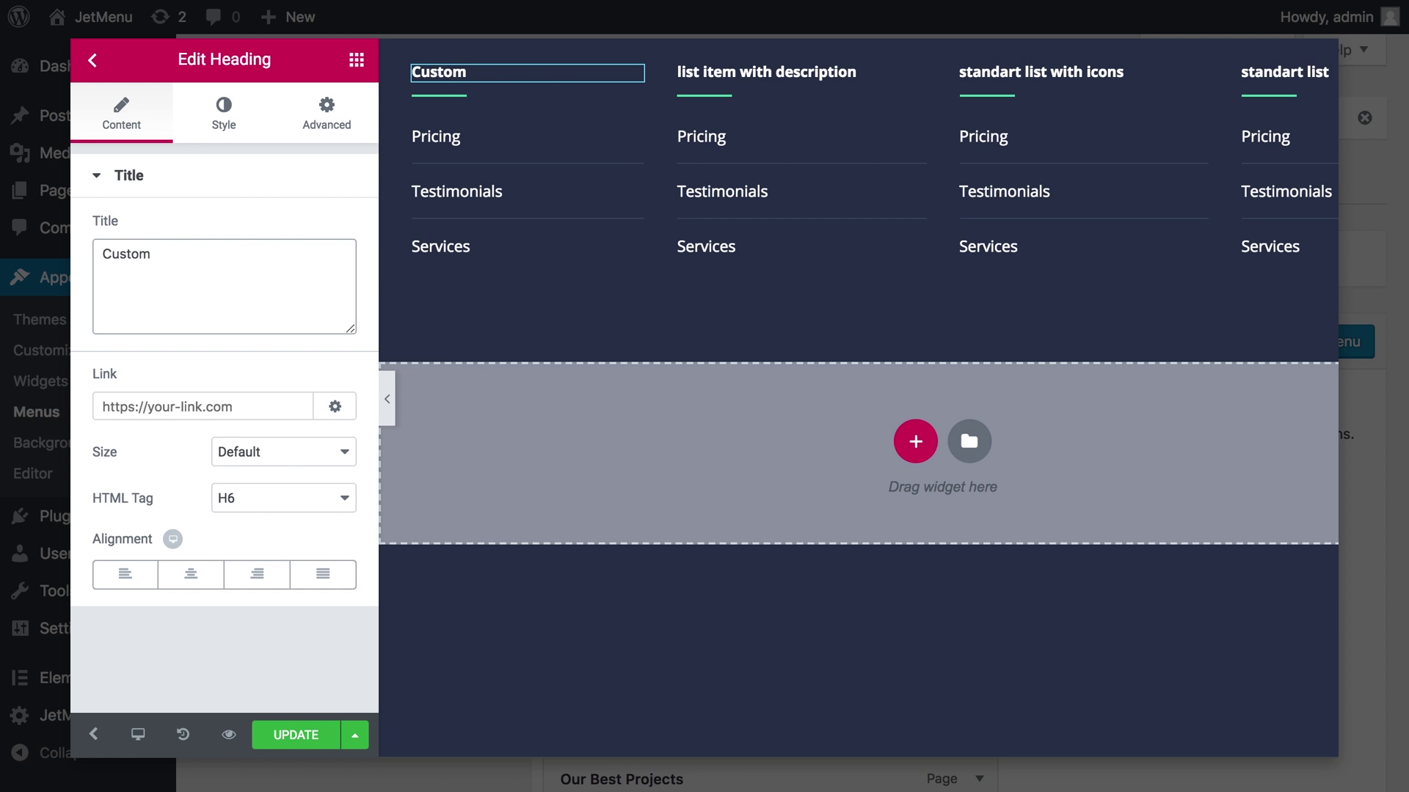
text( Menu #1)
key(super+a)
key(super+c)
Show Custom Menu #2 in the second column with the heading 'Custom Menu #2'
click(698, 151)
click(306, 234)
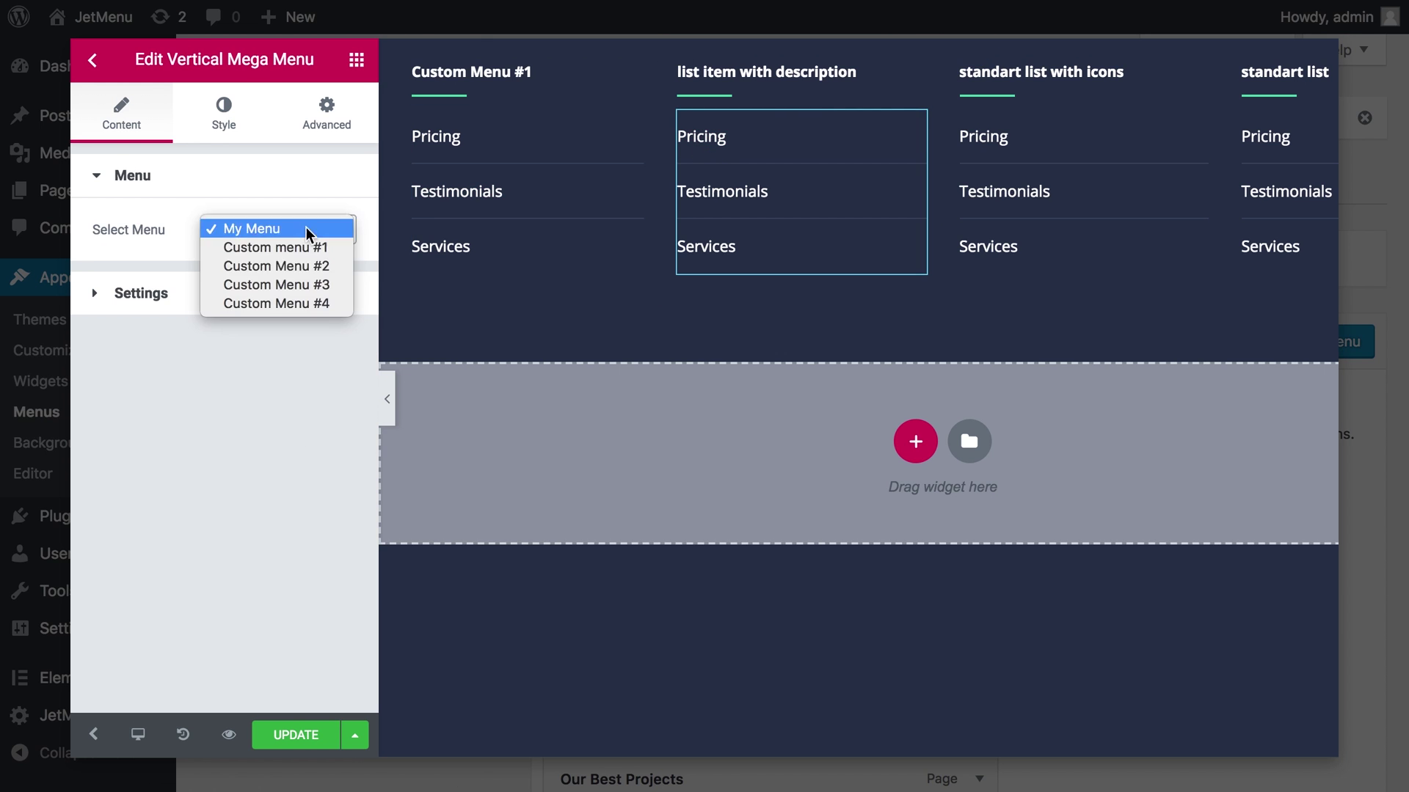
click(276, 265)
triple_click(766, 71)
key(super+v)
key(BackSpace)
text(2)
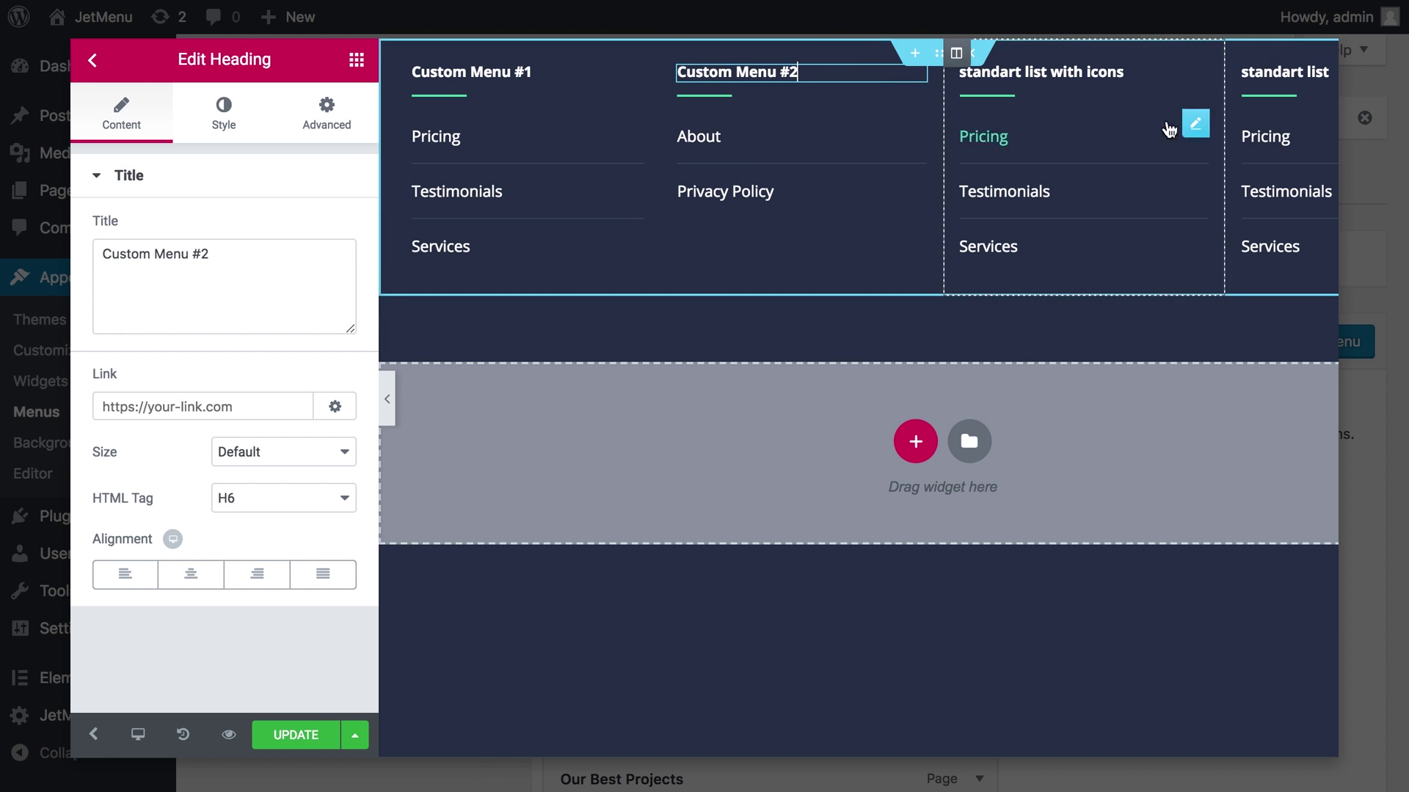
Show Custom Menu #3 in the third column with the heading 'Custom Menu #3'
click(1037, 230)
click(345, 243)
click(323, 245)
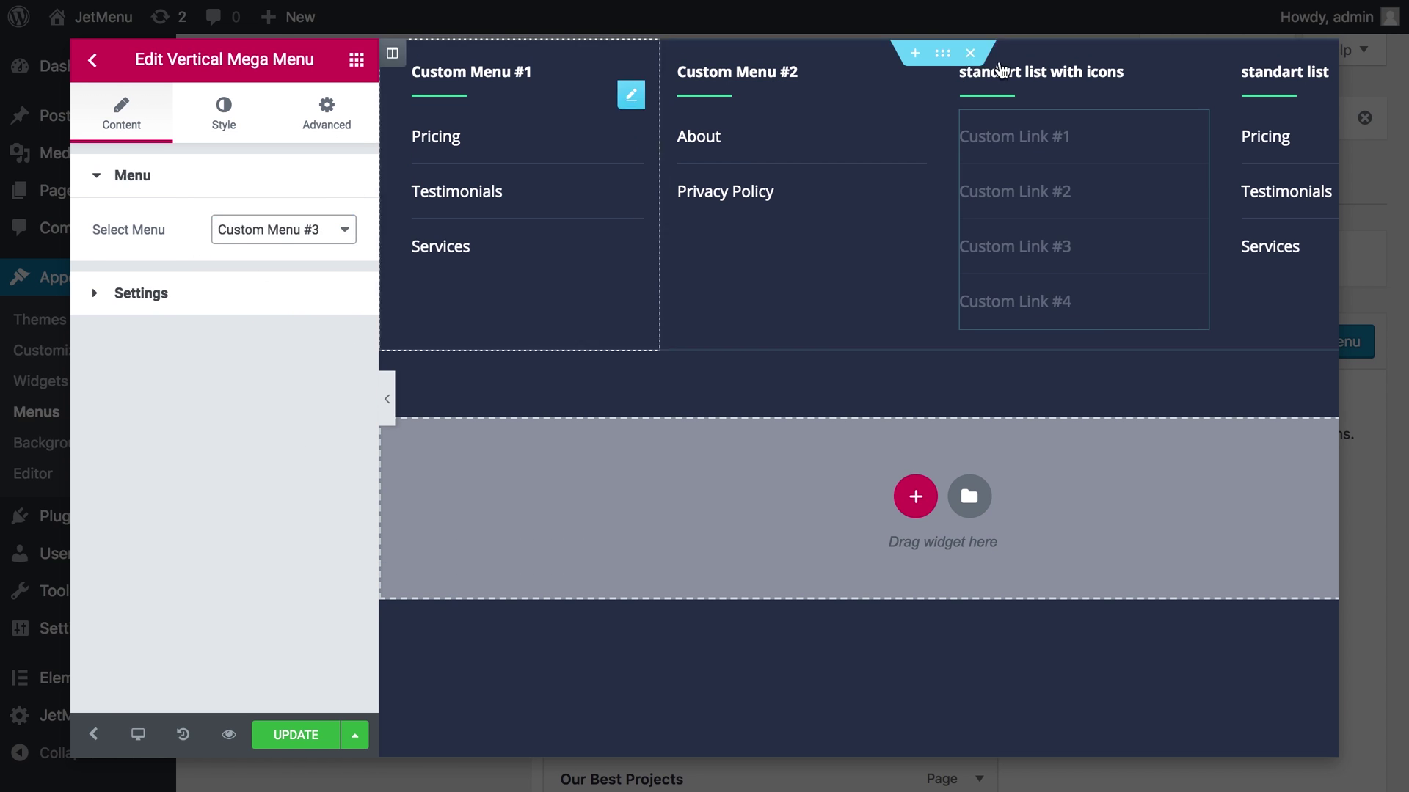
triple_click(1002, 71)
key(super+v)
key(BackSpace)
text(3)
Show Custom Menu #4 in the fourth column with the heading 'Custom Menu #4'
click(1292, 180)
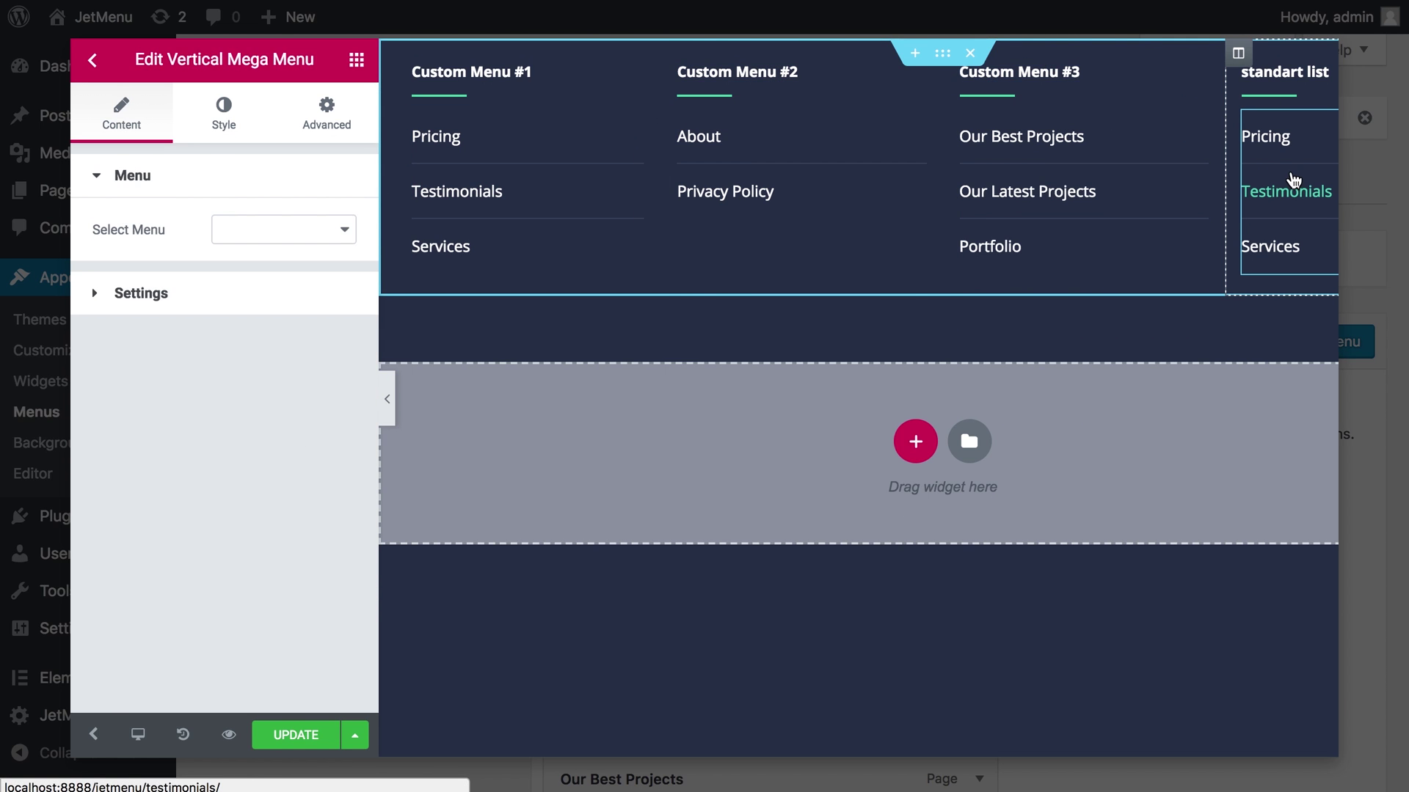
click(294, 229)
click(305, 303)
click(1310, 73)
triple_click(1310, 73)
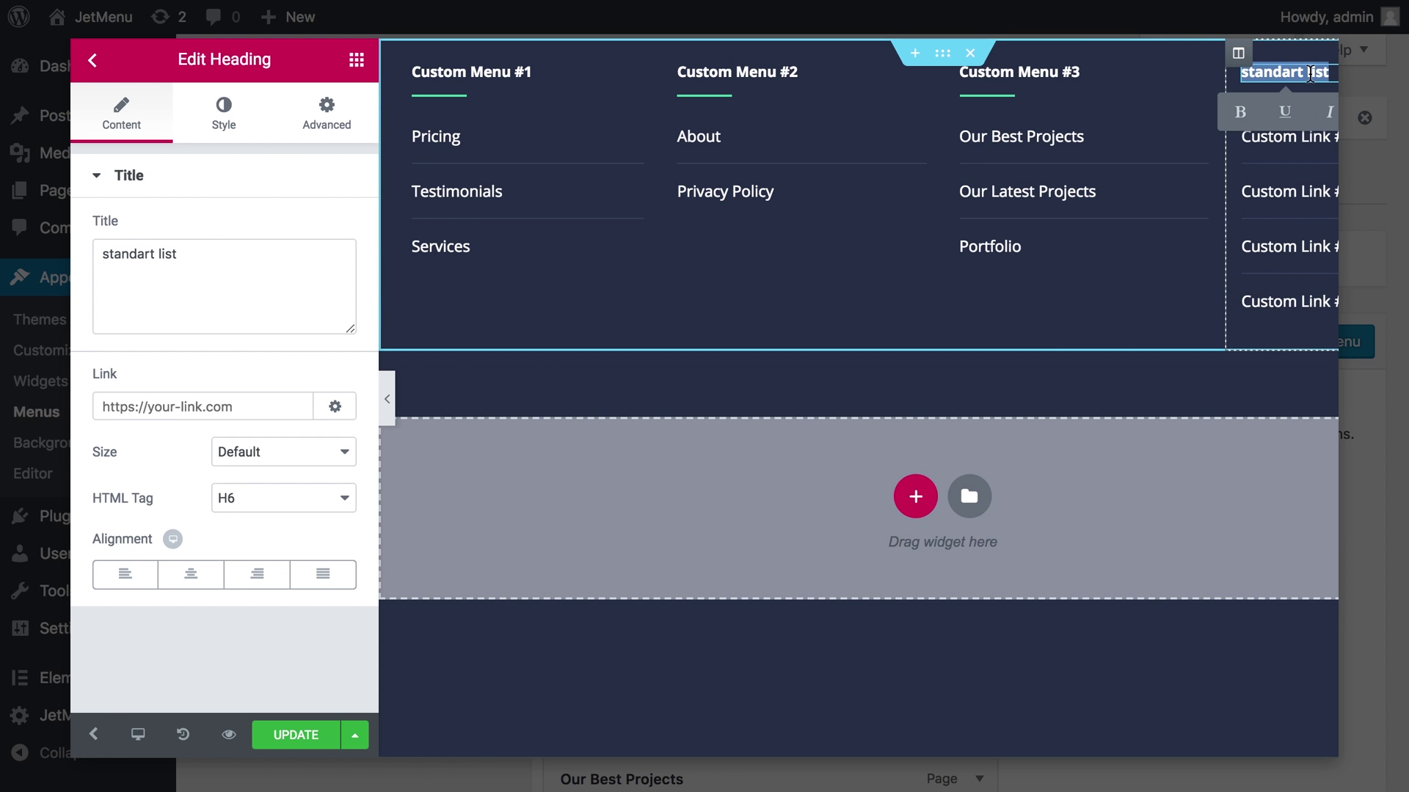
key(super+v)
key(BackSpace)
text(4)
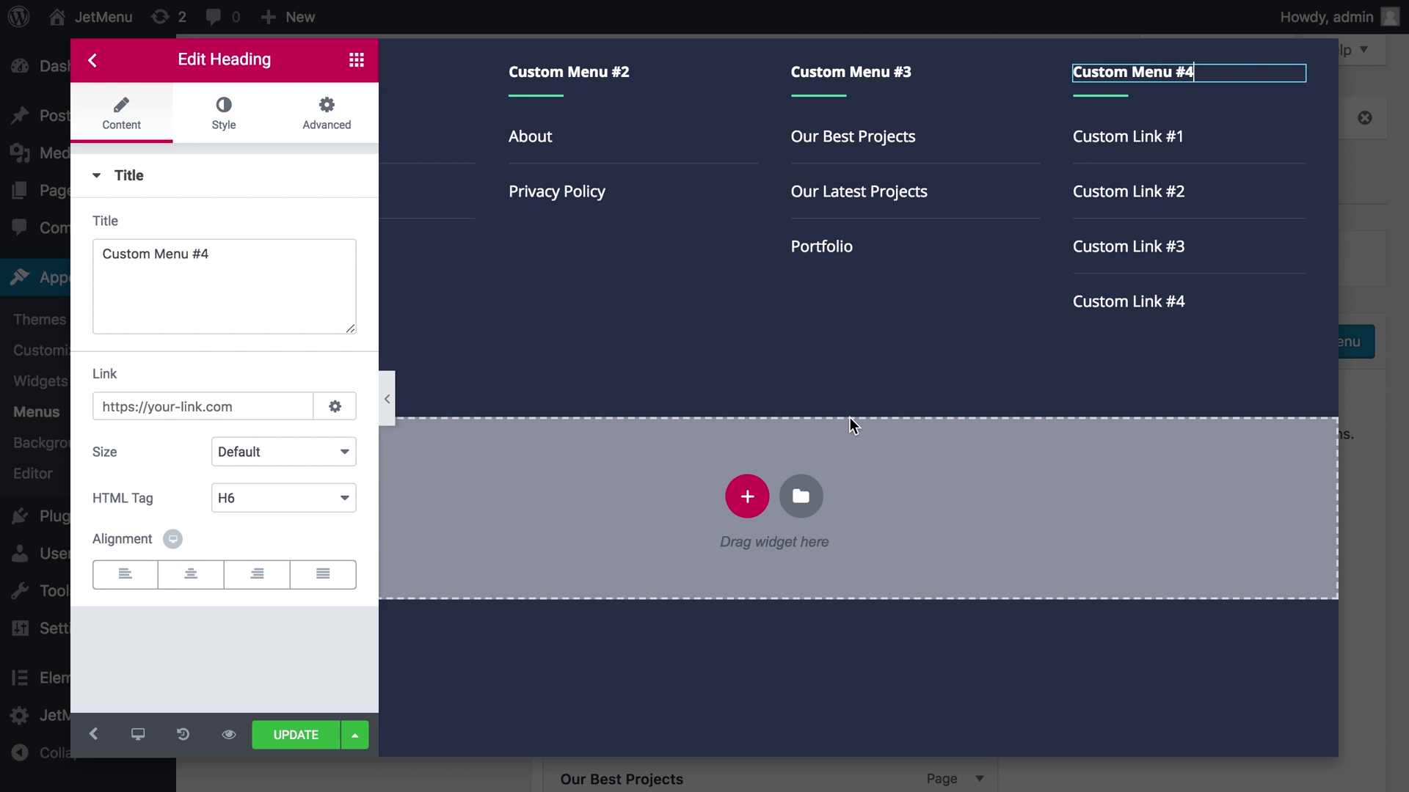
click(224, 106)
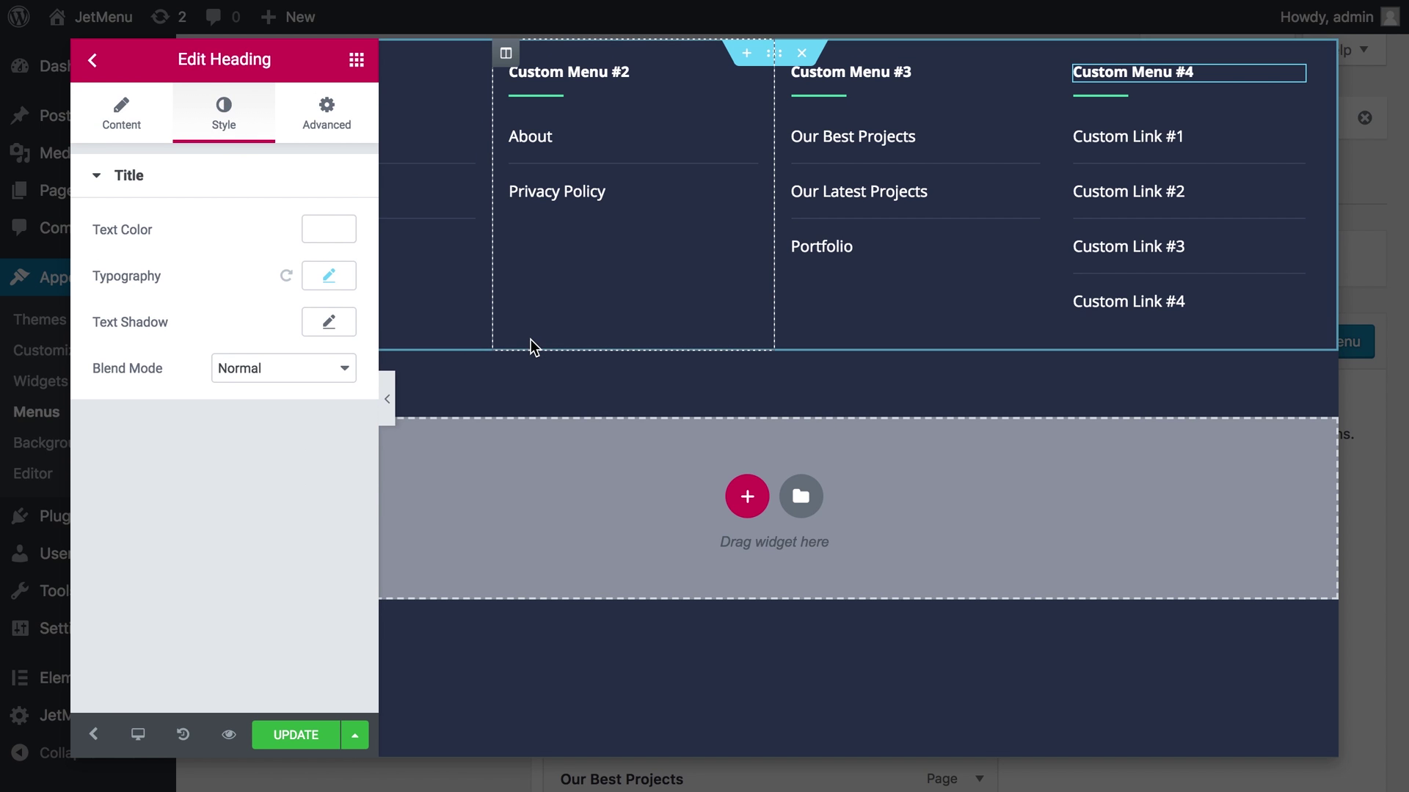
Open the whole mega-menu section's Style settings, then save the mega menu content
click(772, 53)
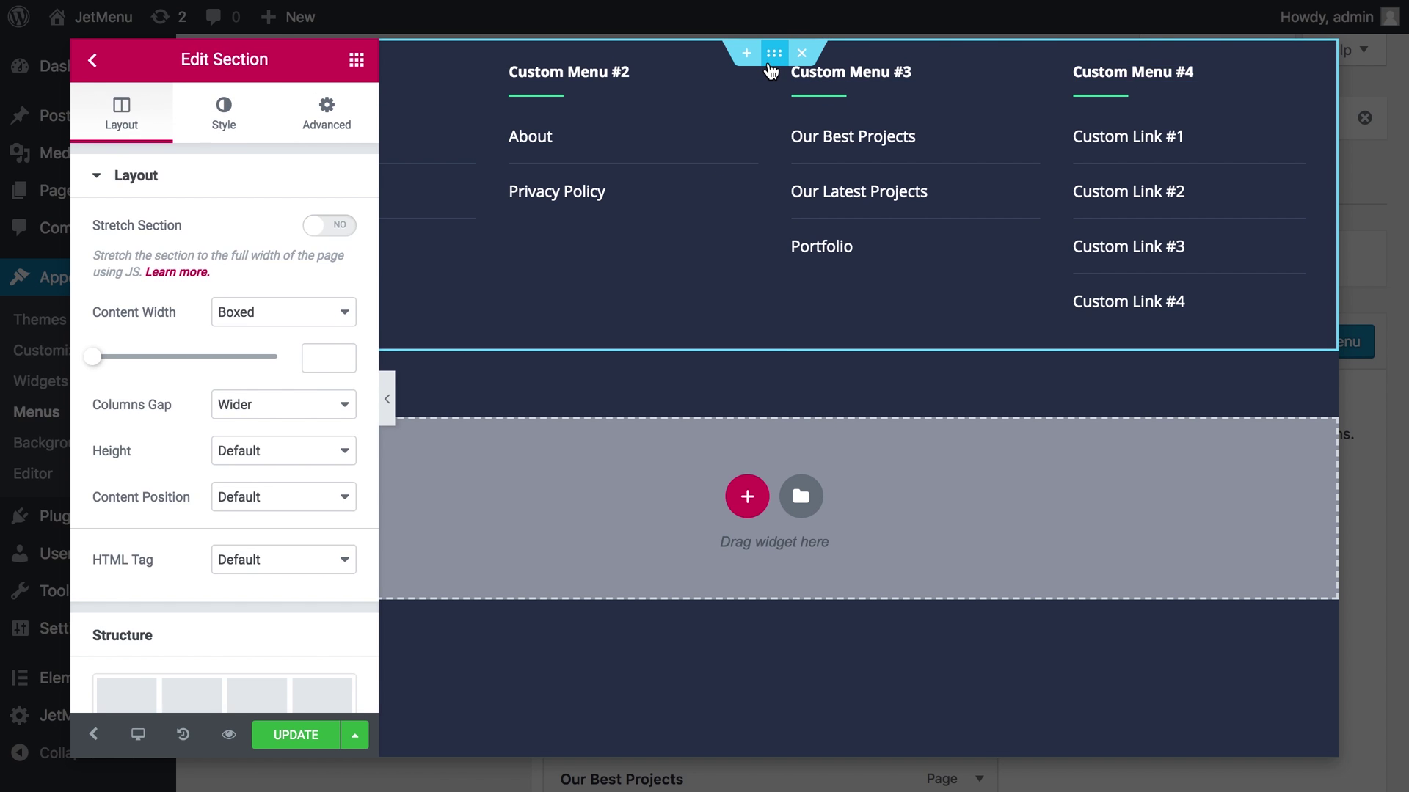
click(226, 137)
scroll(232, 343, down, 2)
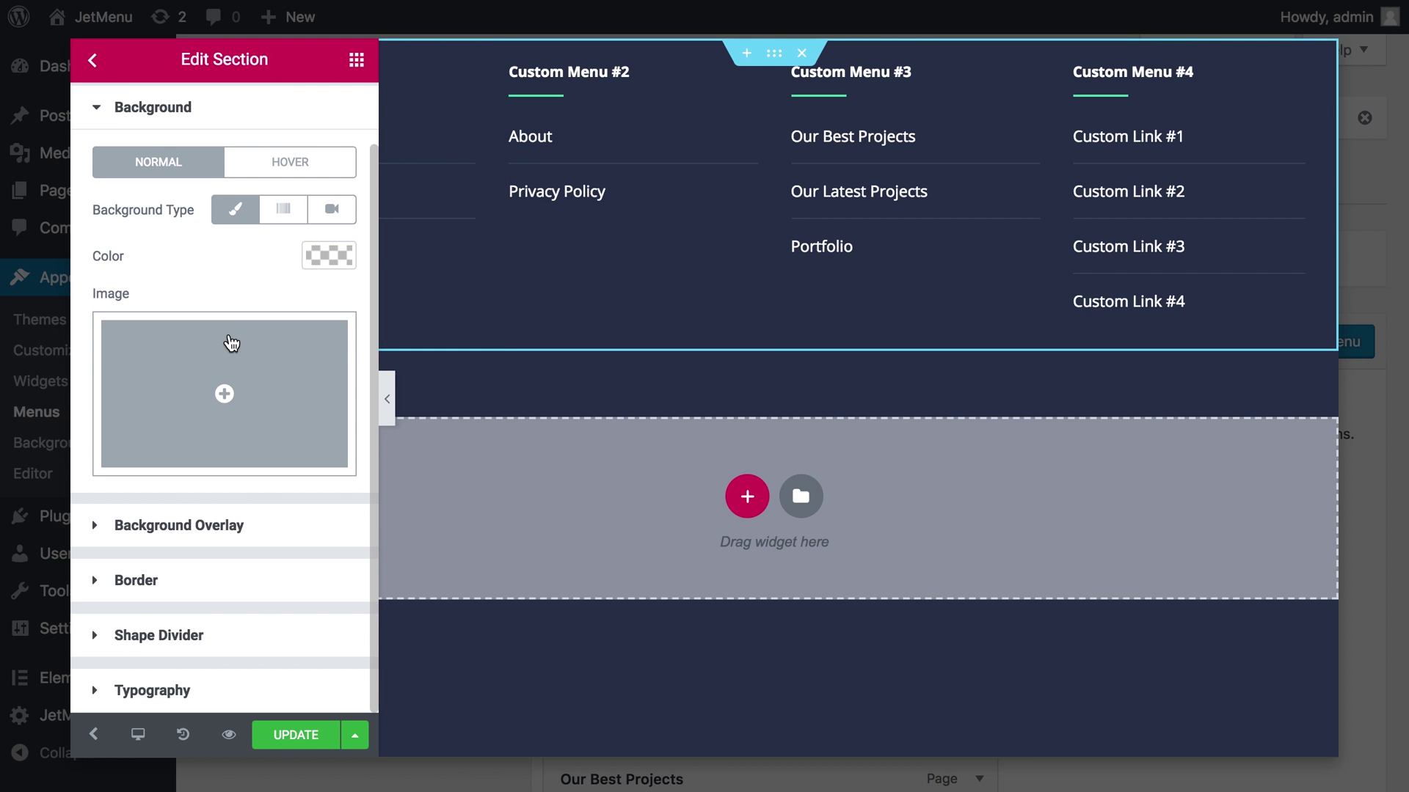
scroll(232, 343, up, 2)
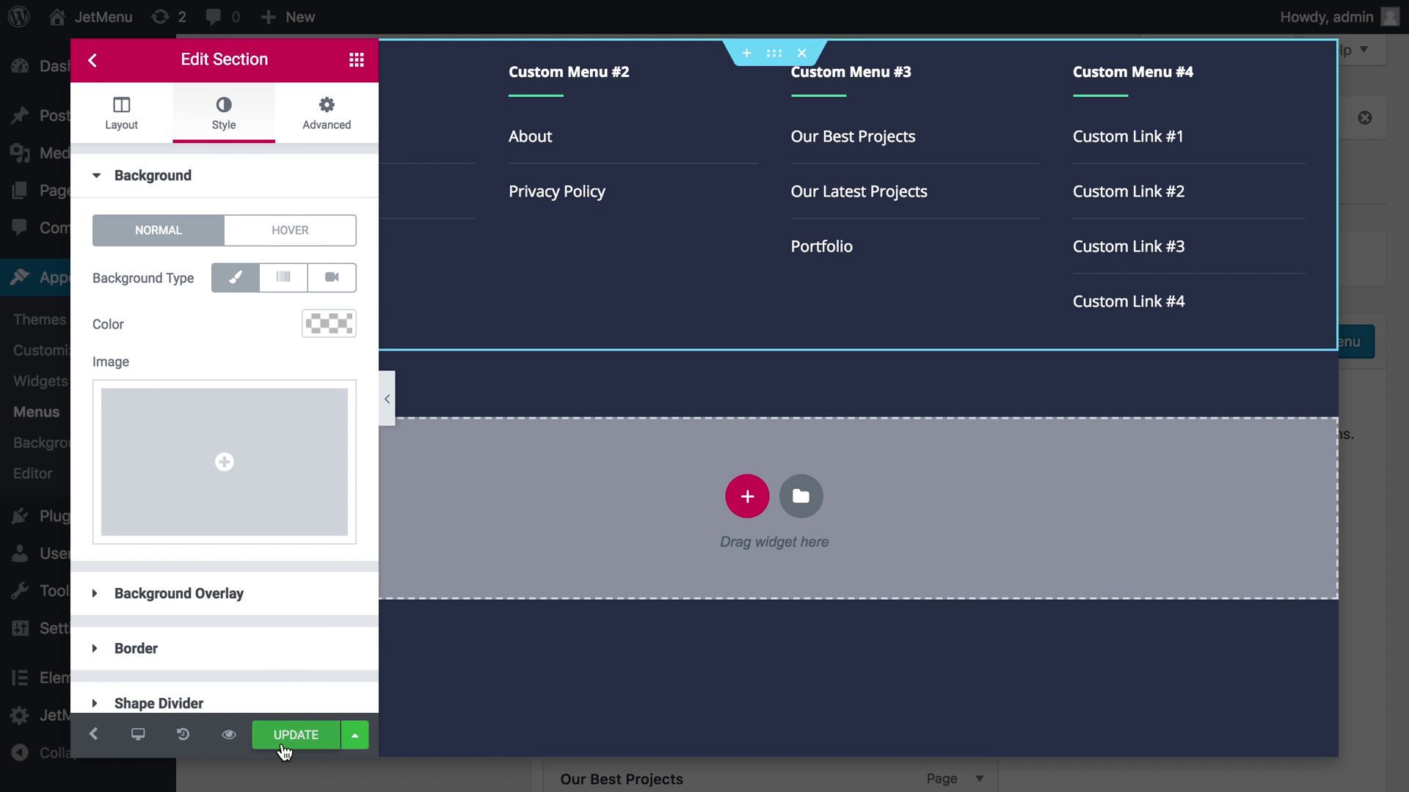
click(283, 736)
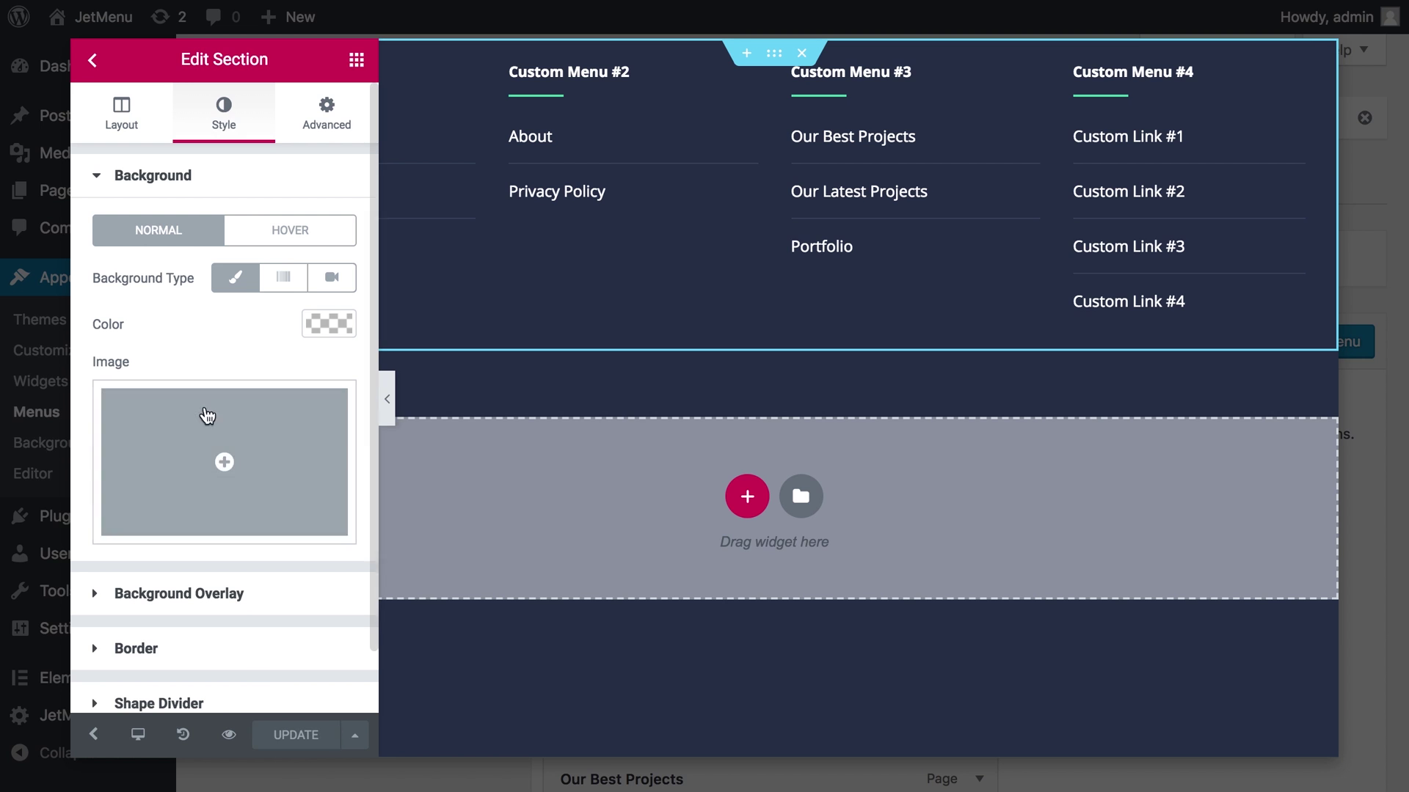
Close Elementor, save Home's JetMenu item settings, and save the menu
click(96, 66)
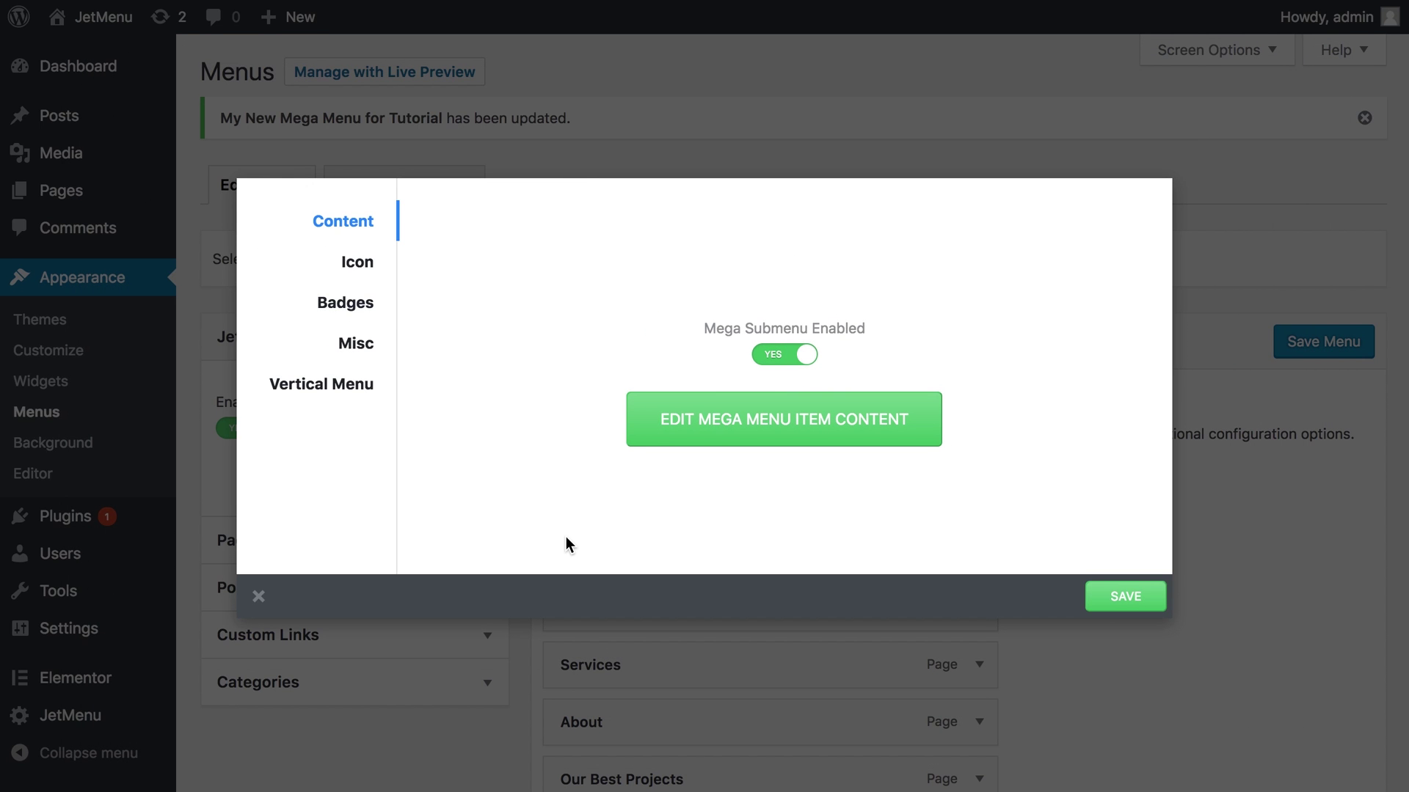
click(1131, 603)
click(259, 598)
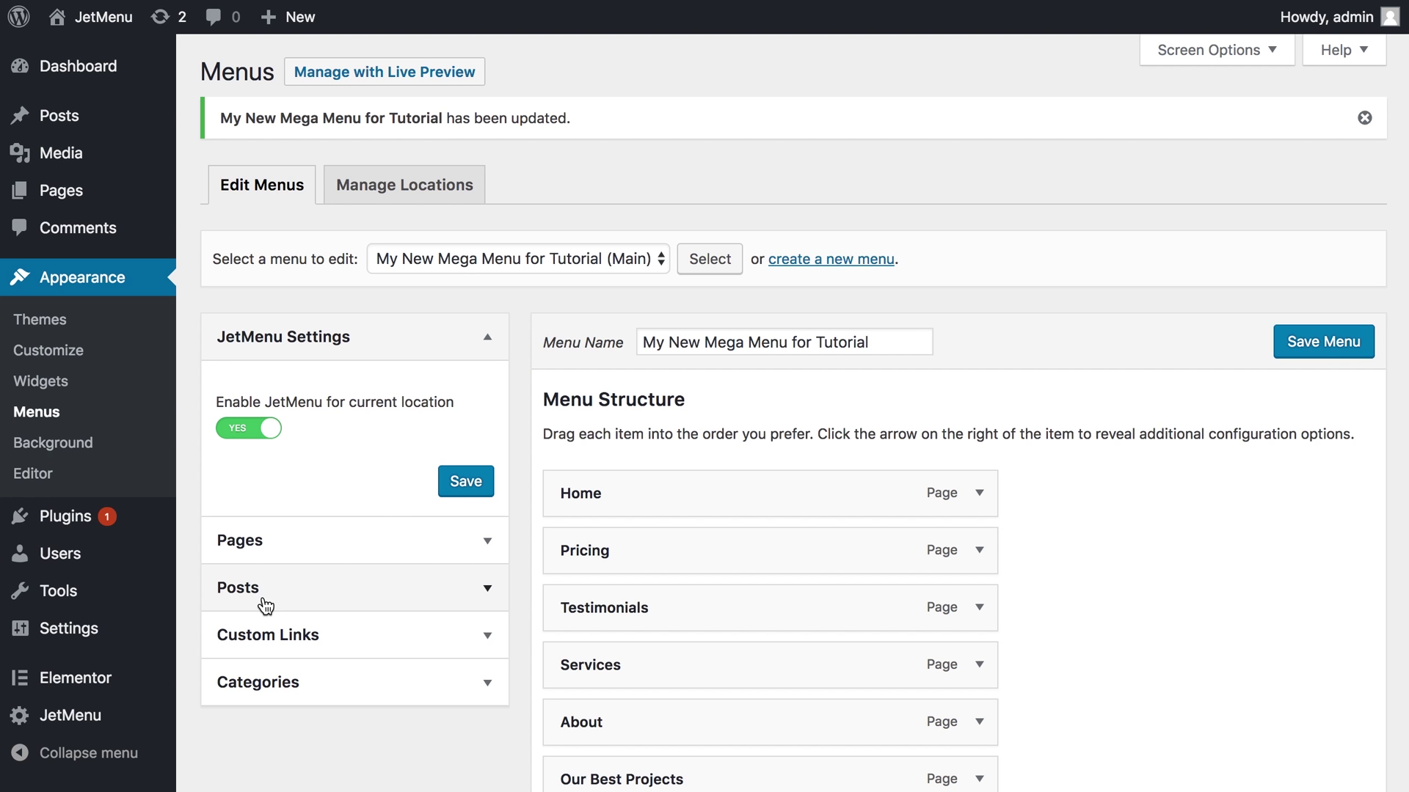
click(1290, 356)
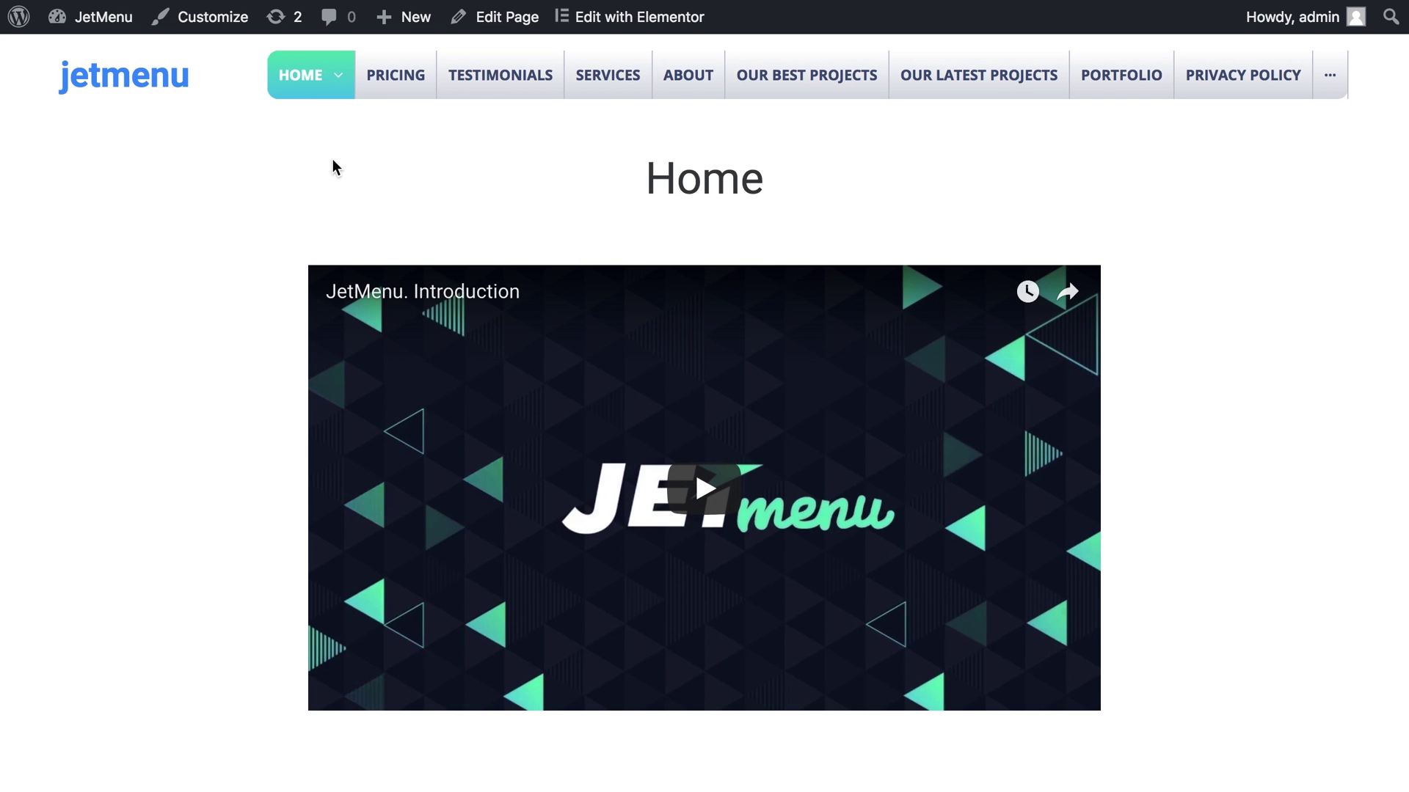
mouse_move(316, 92)
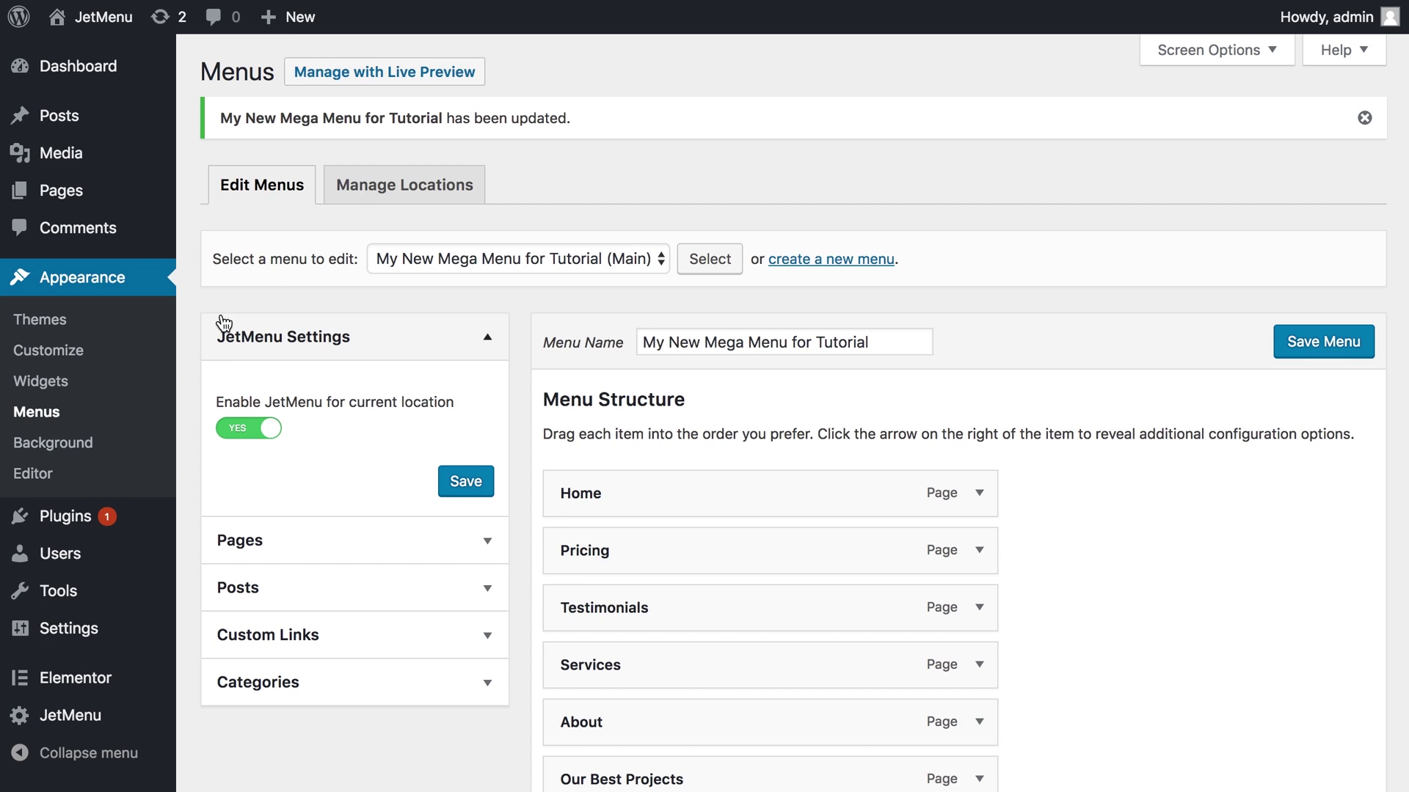
Bring up the JetMenu general settings at the Main Menu Styles options
scroll(94, 390, down, 2)
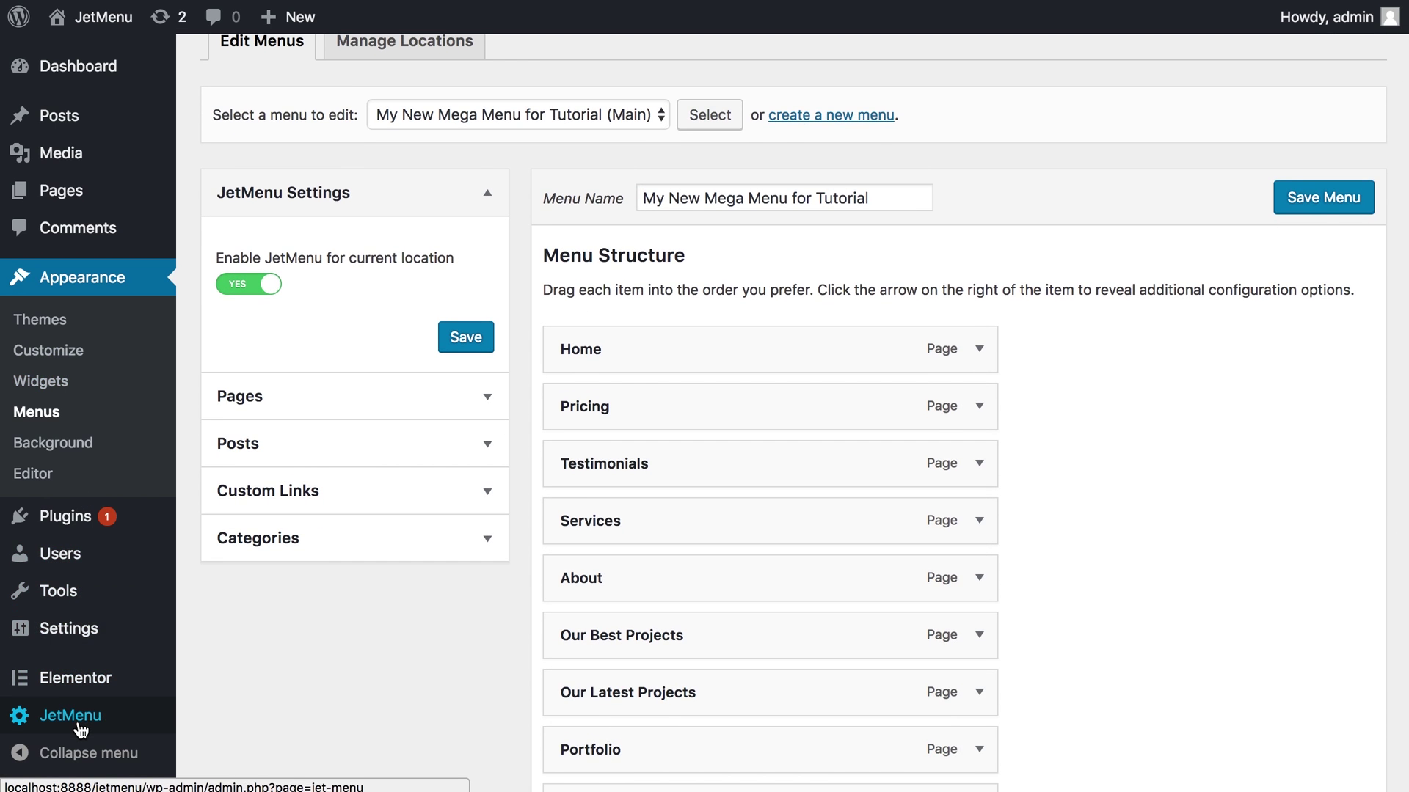
click(79, 725)
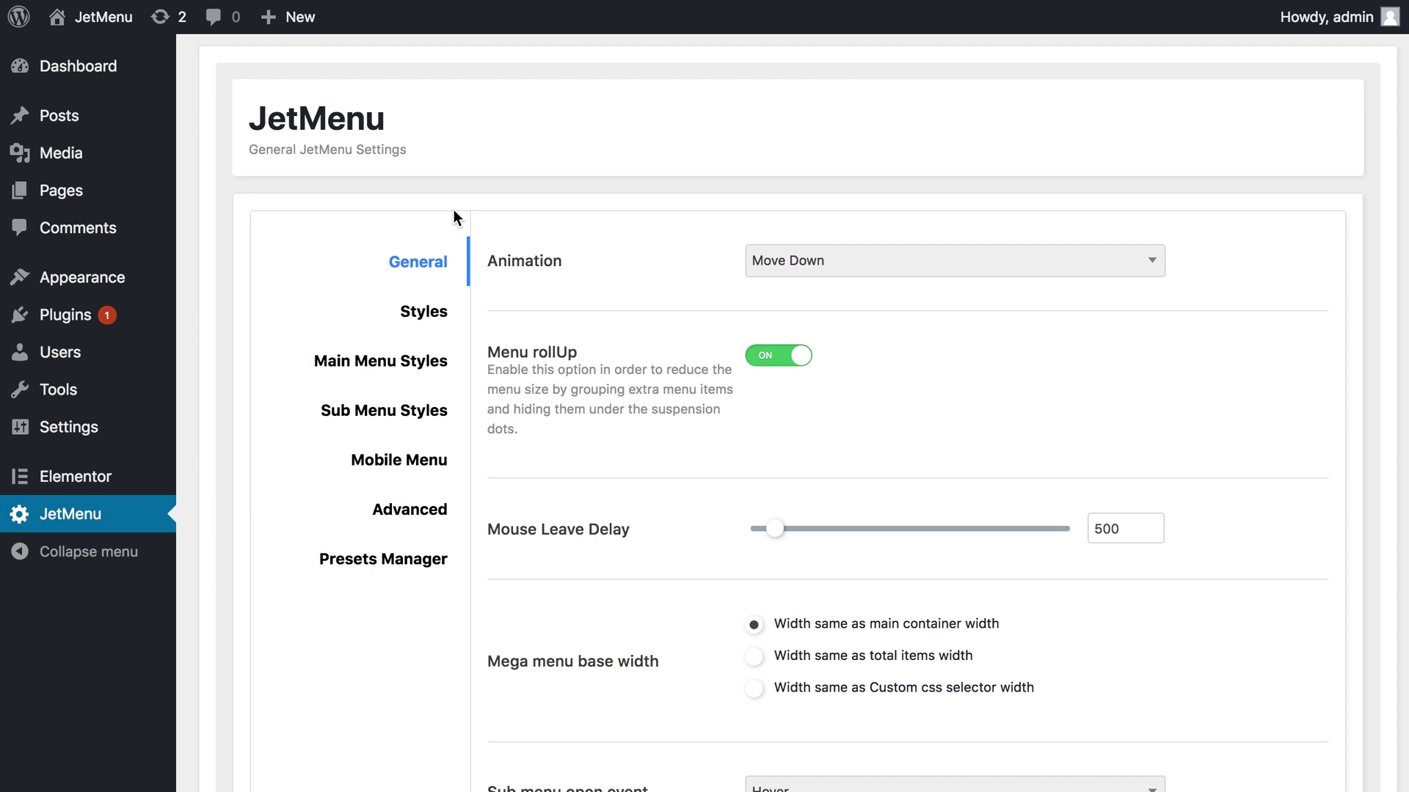
scroll(579, 308, down, 5)
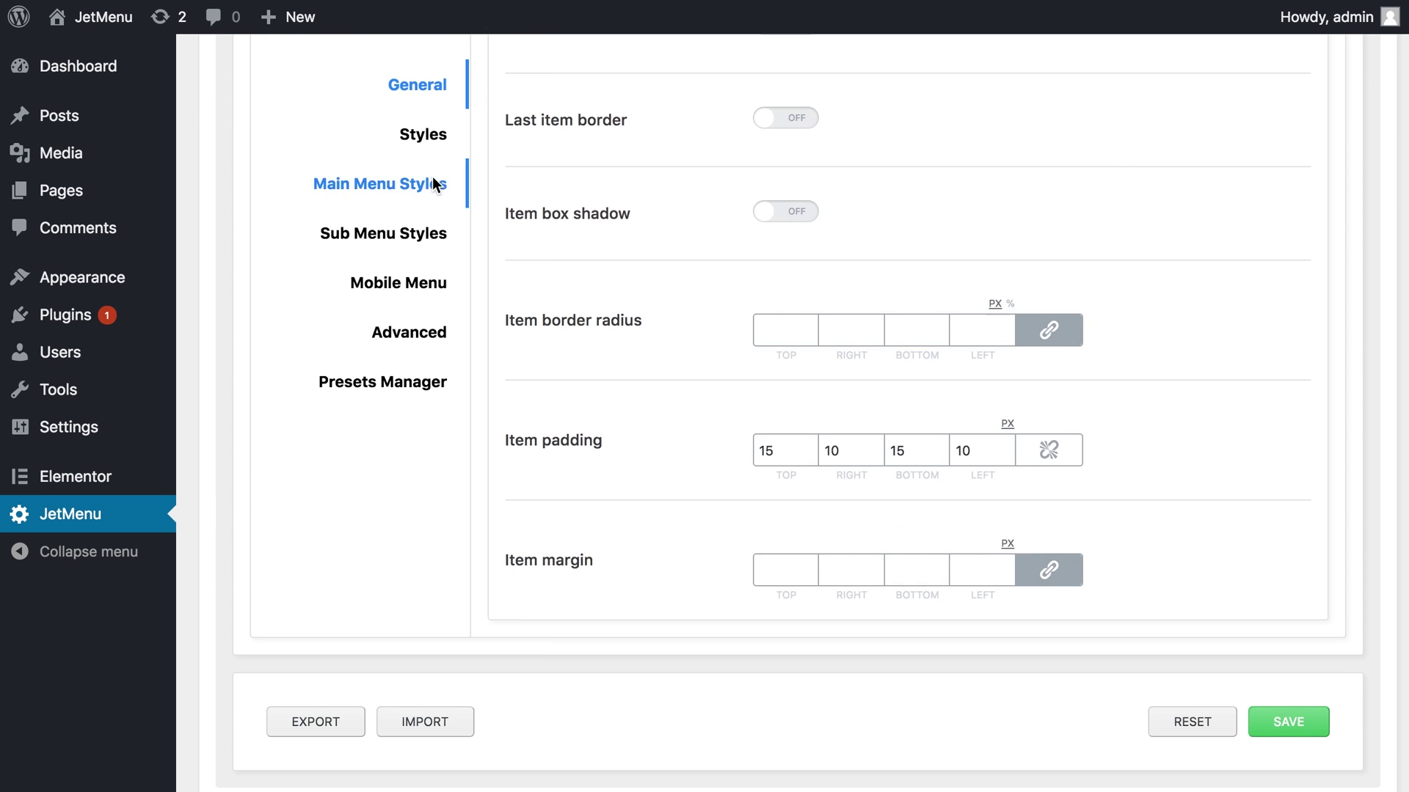
click(433, 188)
On the live site, drop open the HOME mega menu showing Custom Menu #1 through #4
scroll(565, 273, down, 5)
scroll(566, 273, up, 15)
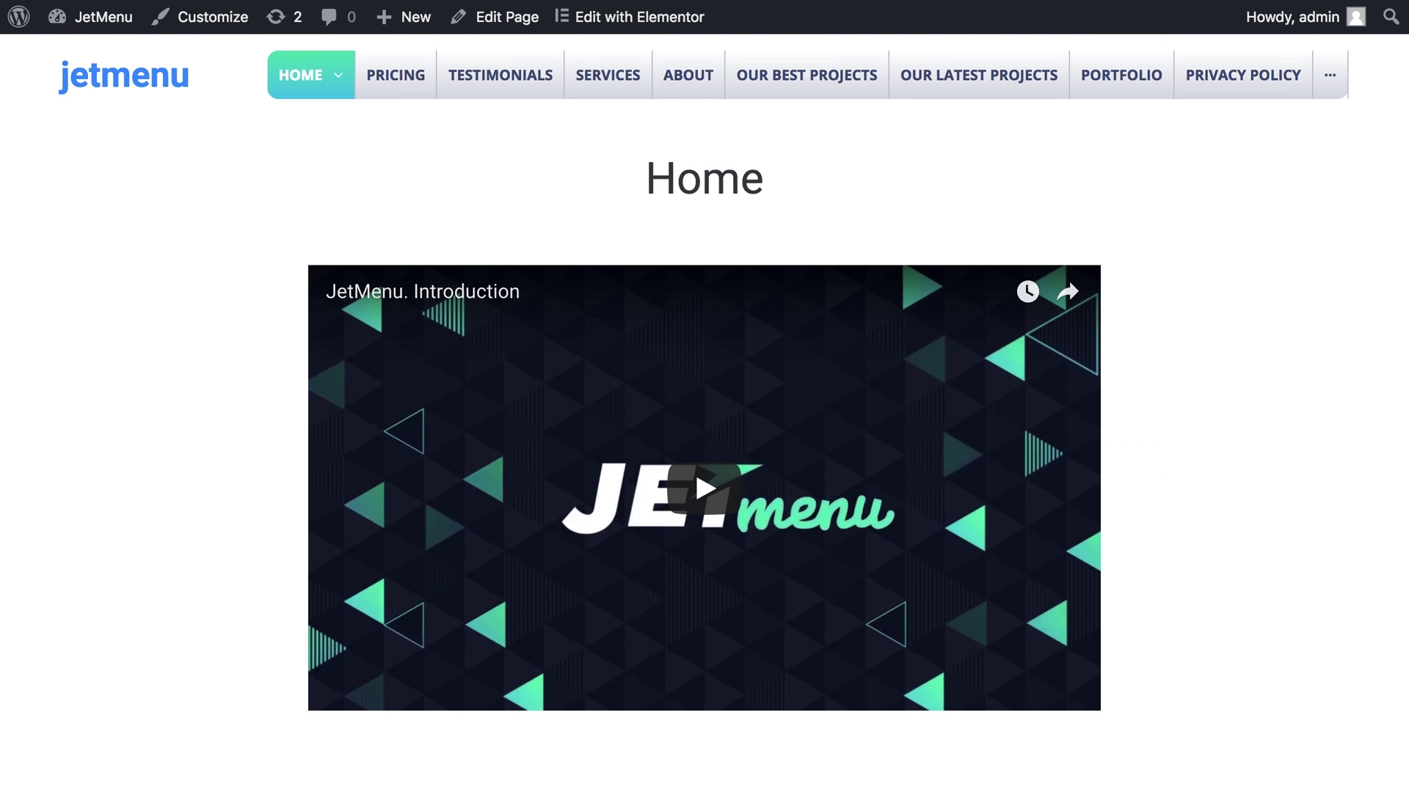
mouse_move(349, 86)
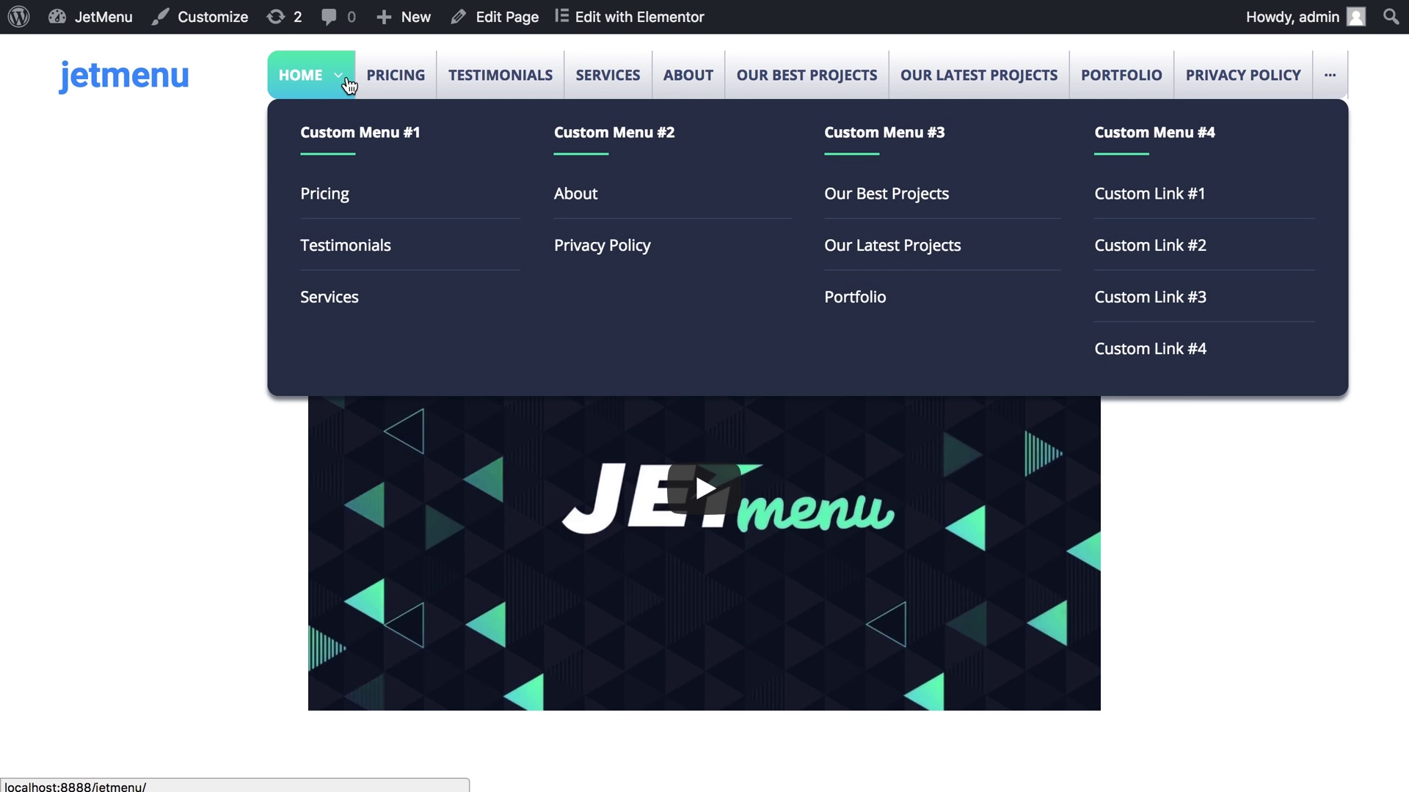